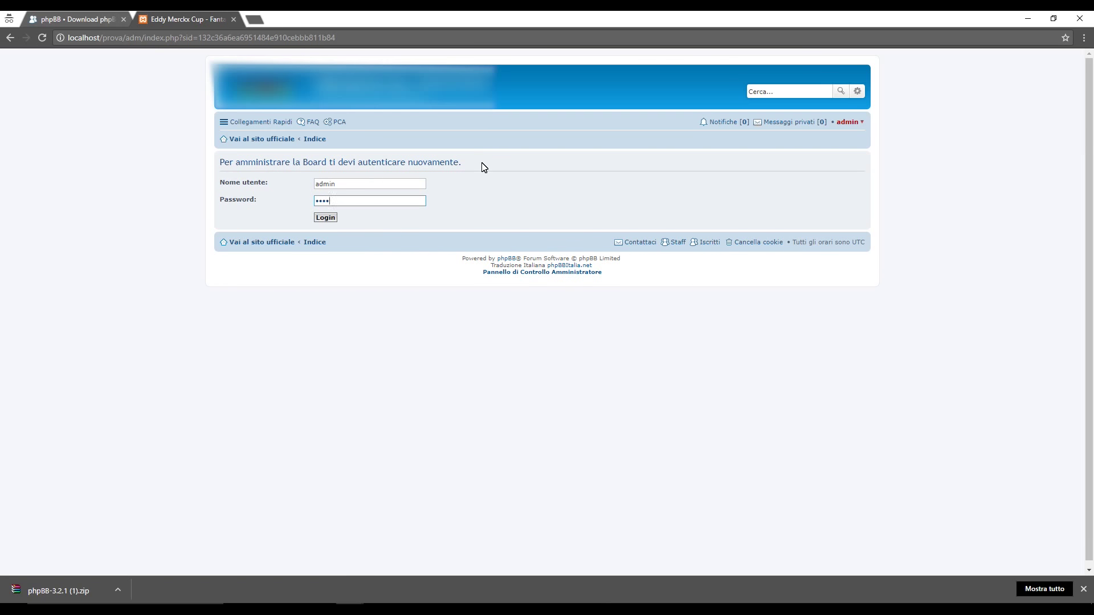
- Log in to the administration panel and back up all database tables as a complete gzip download
click(325, 218)
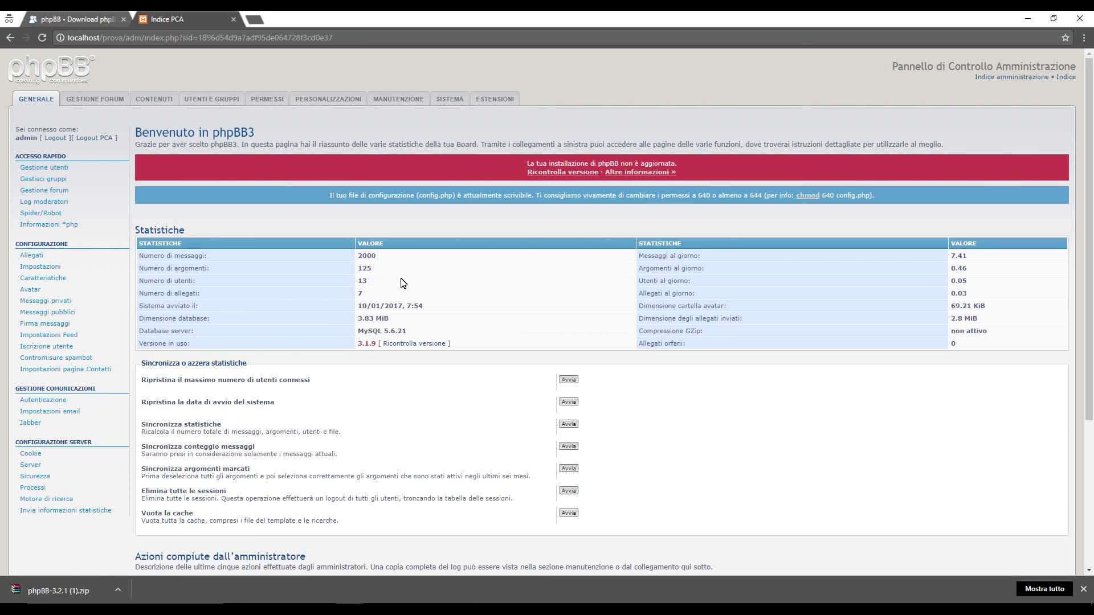
click(411, 99)
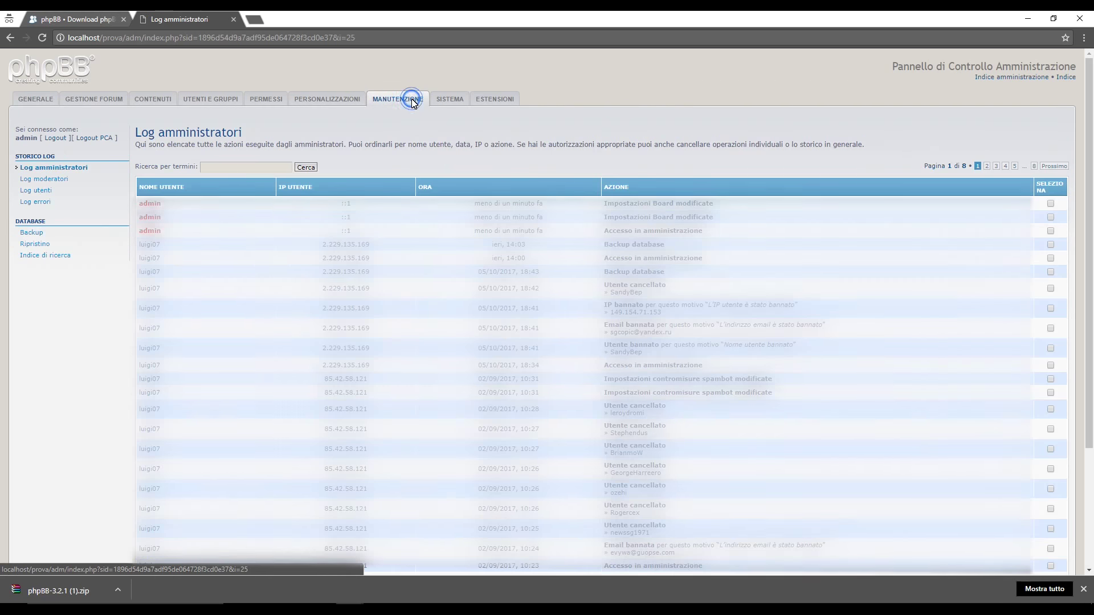
click(23, 233)
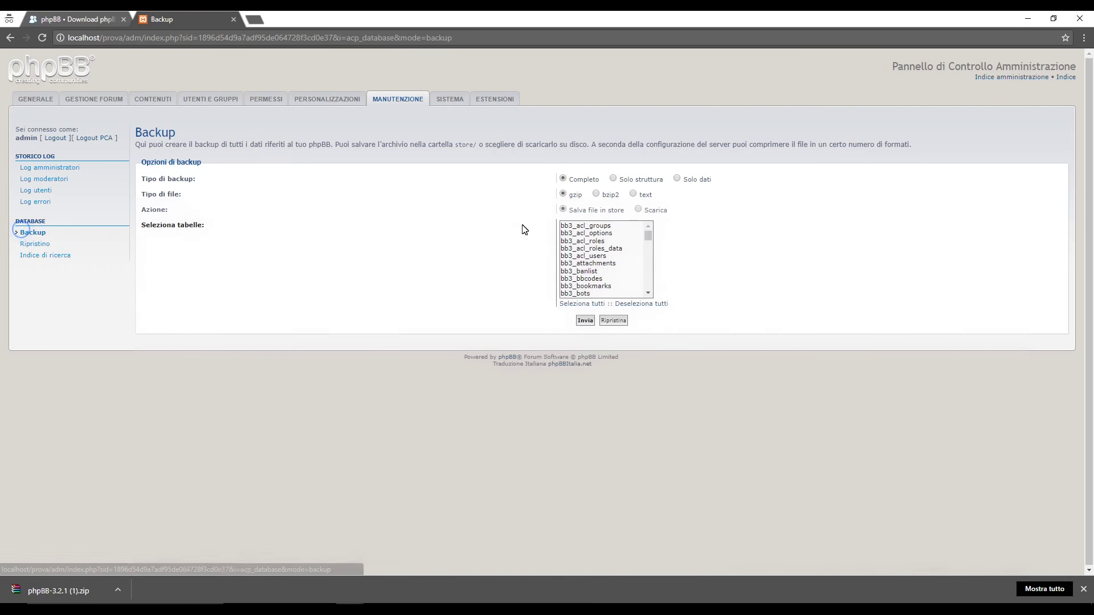
click(660, 211)
click(590, 308)
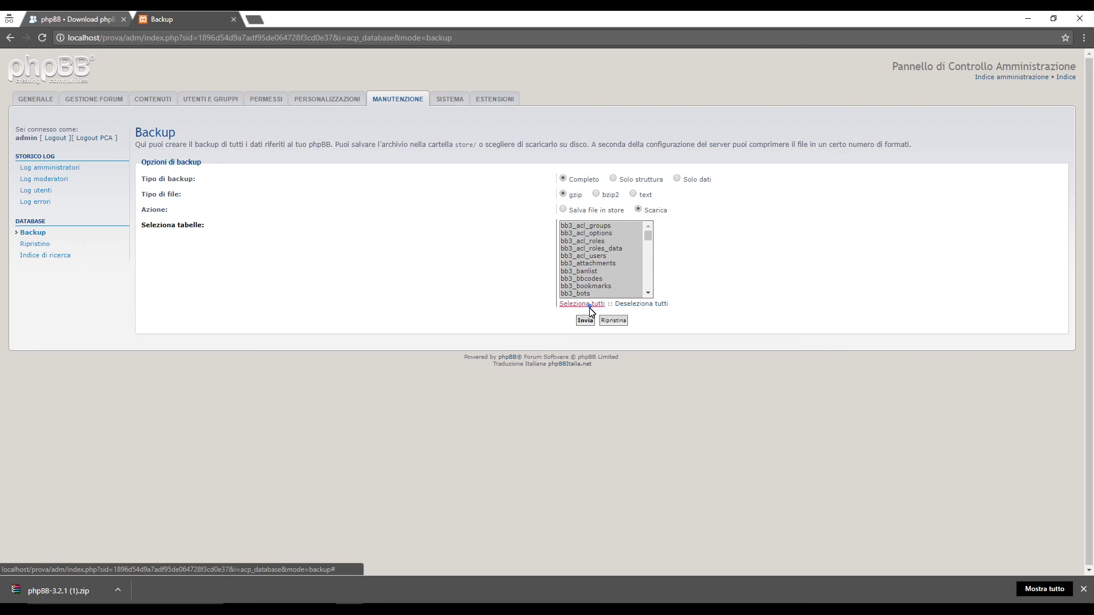
click(585, 320)
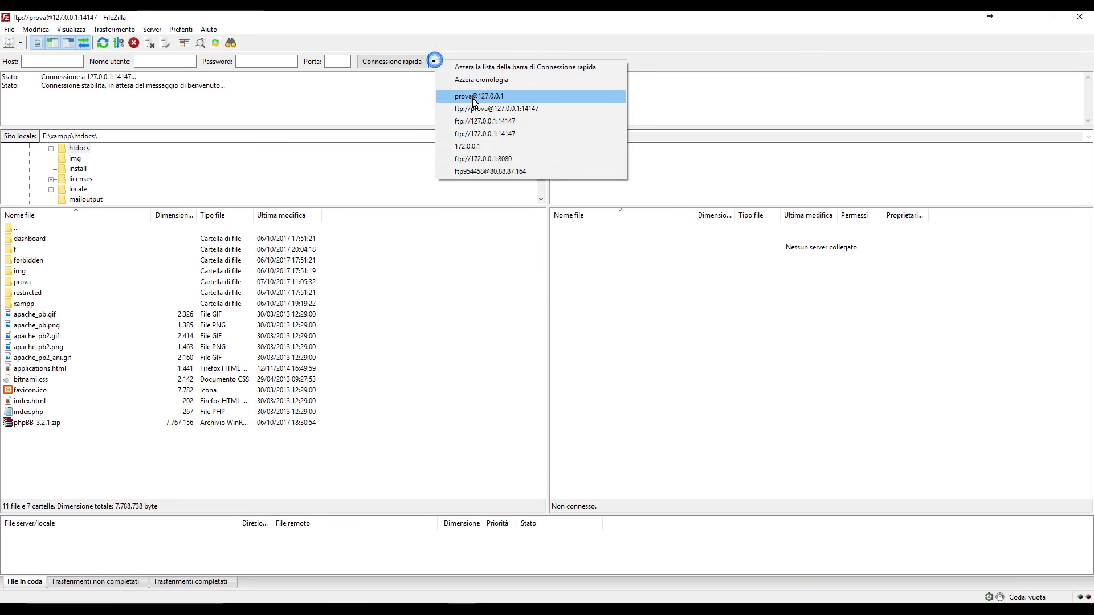
click(466, 94)
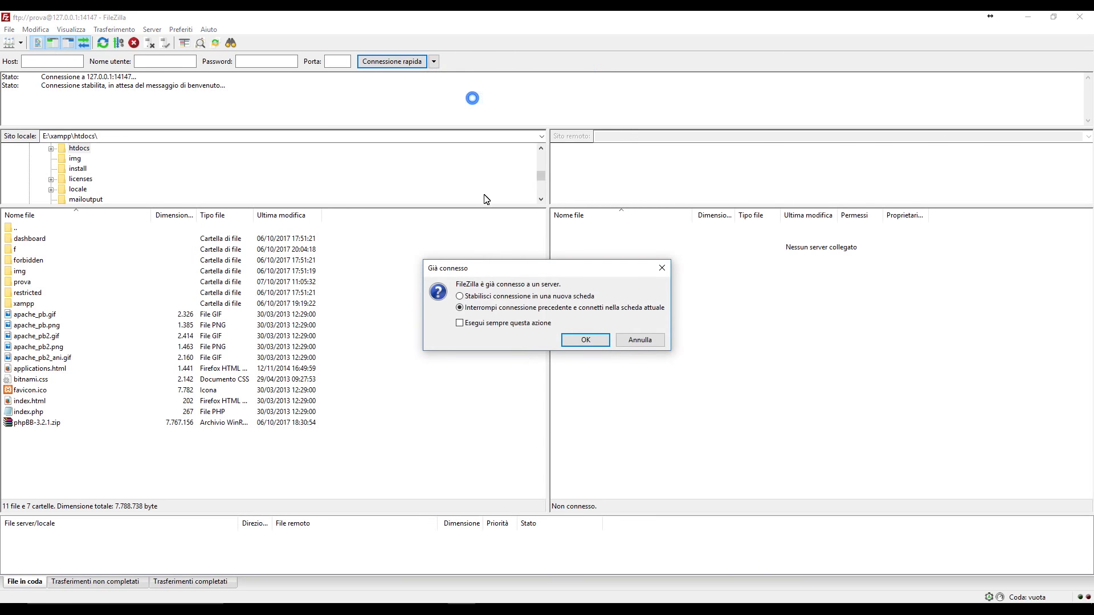
click(582, 338)
click(572, 282)
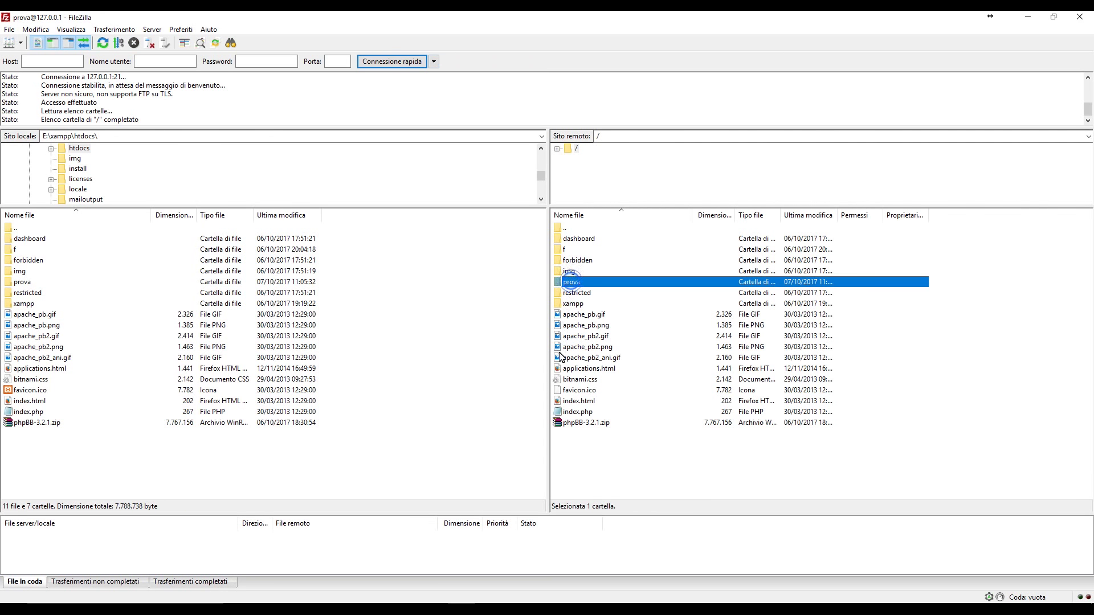
double_click(584, 284)
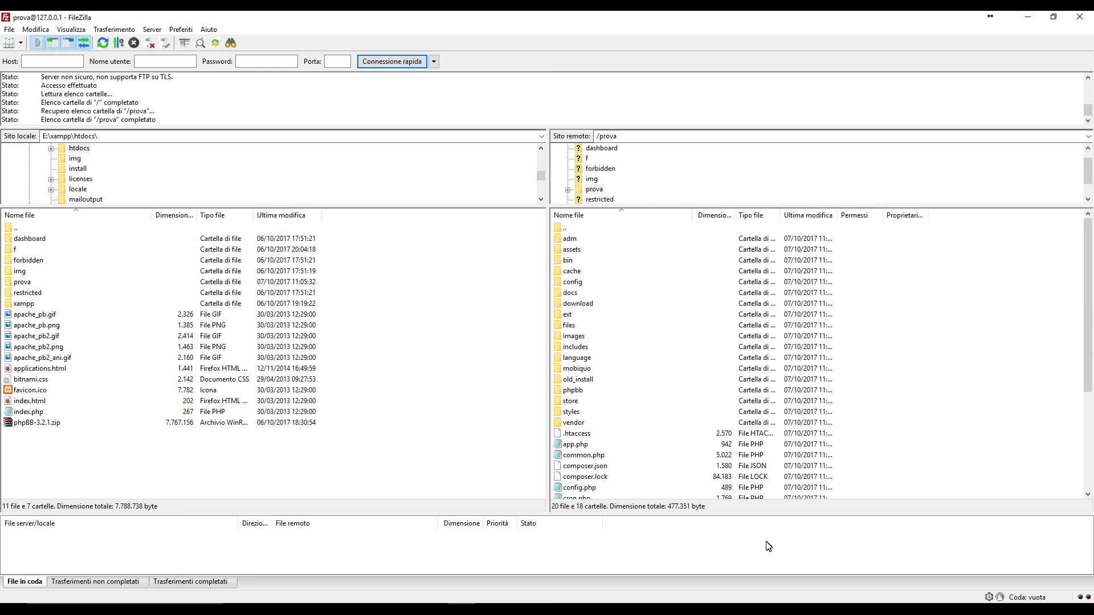
- Review the remote prova folder's contents, return to the root, and check the download options for prova
scroll(680, 444, down, 4)
scroll(679, 459, up, 4)
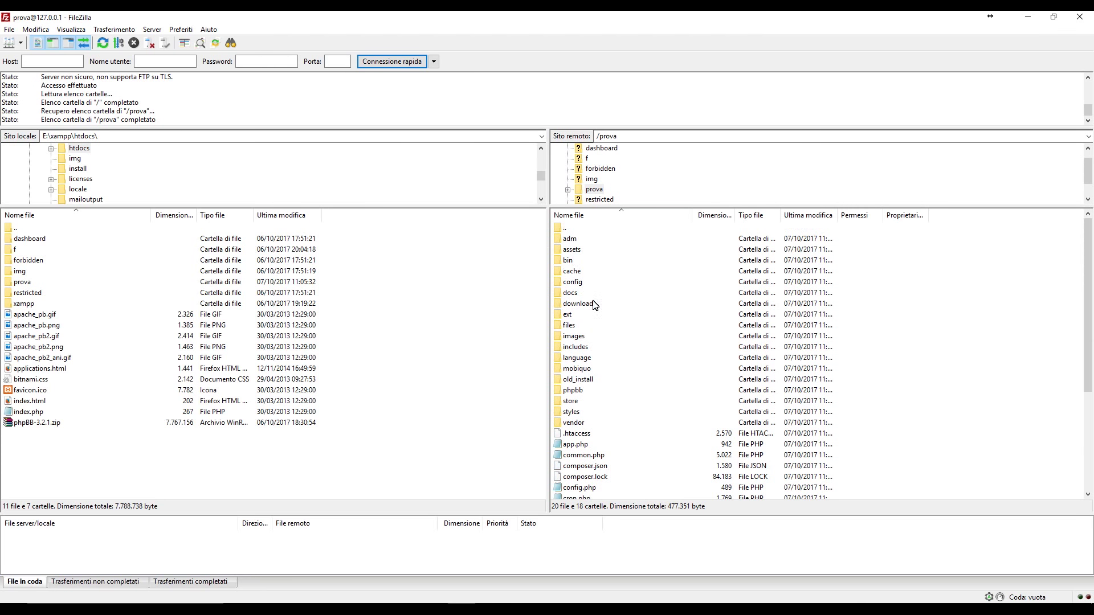
double_click(565, 230)
click(567, 282)
right_click(565, 284)
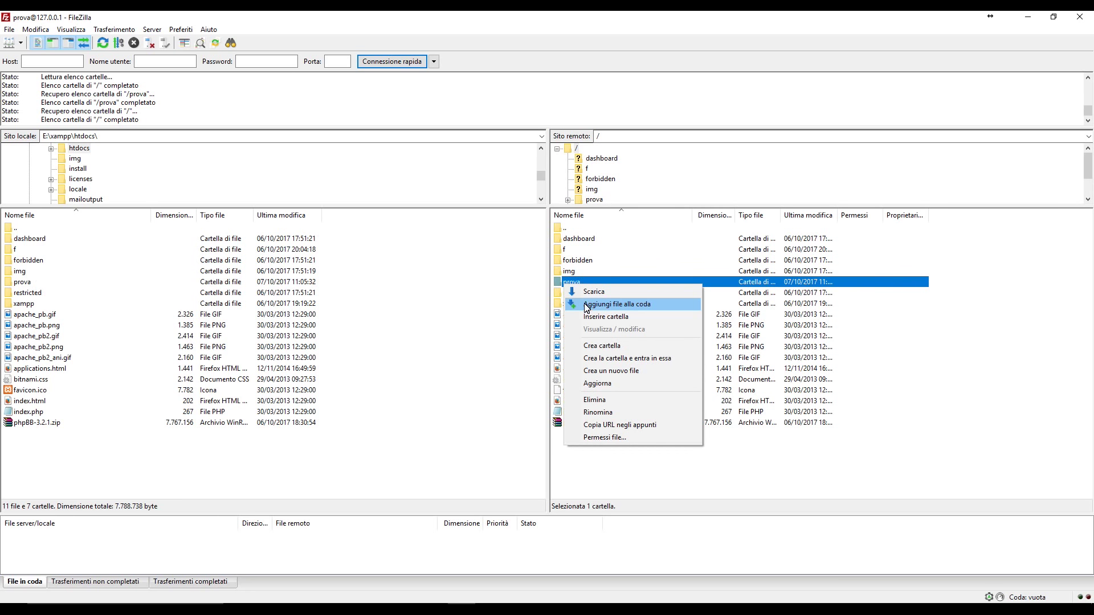
click(391, 361)
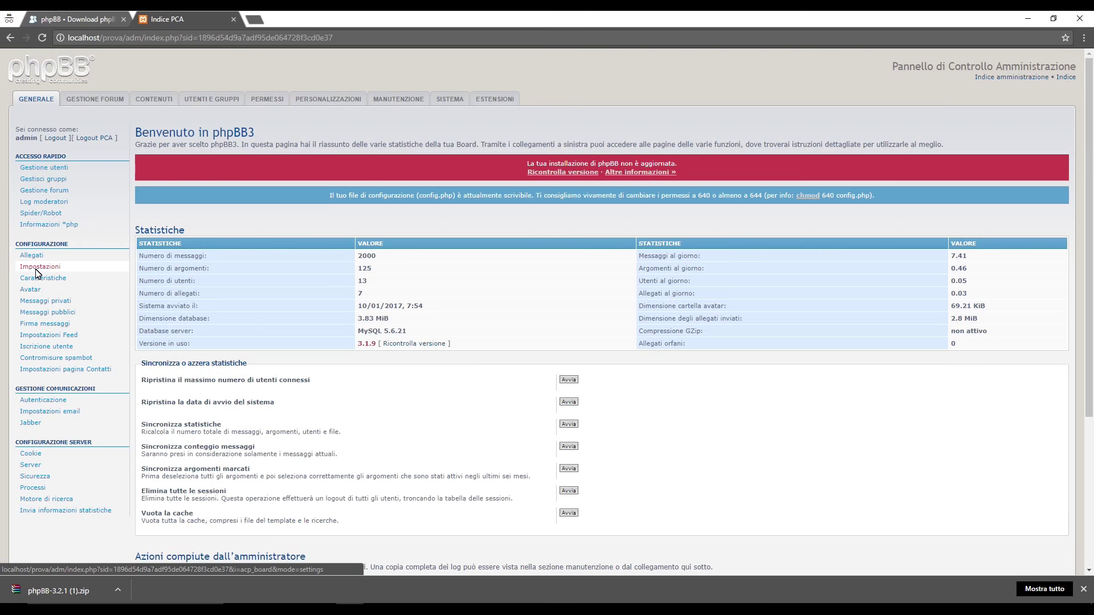
- Back in the browser's phpBB administration panel, choose the board's default language in the general board settings and submit them
click(36, 269)
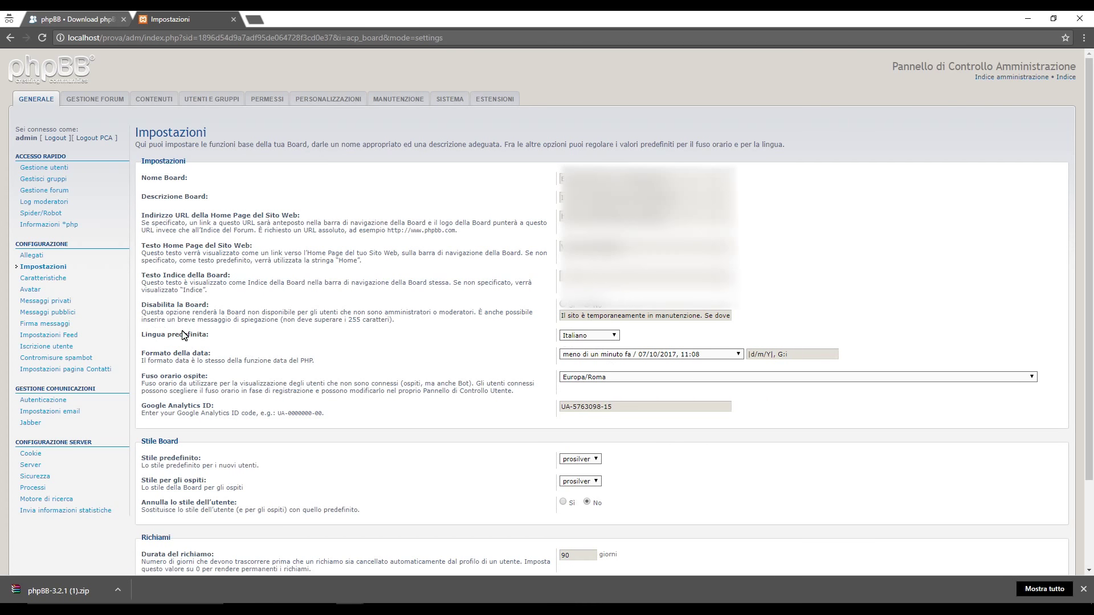
click(596, 336)
click(595, 346)
scroll(604, 504, down, 3)
click(586, 515)
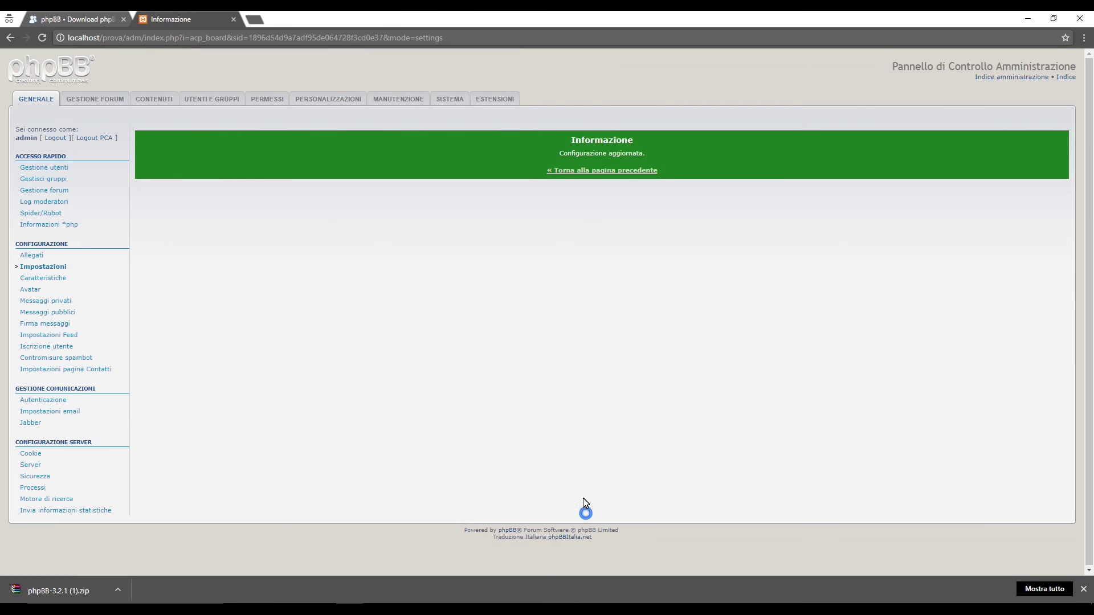
- Disable the Google Analytics and Tapatalk Plugin for phpBB 3.1/3.2 extensions
click(327, 98)
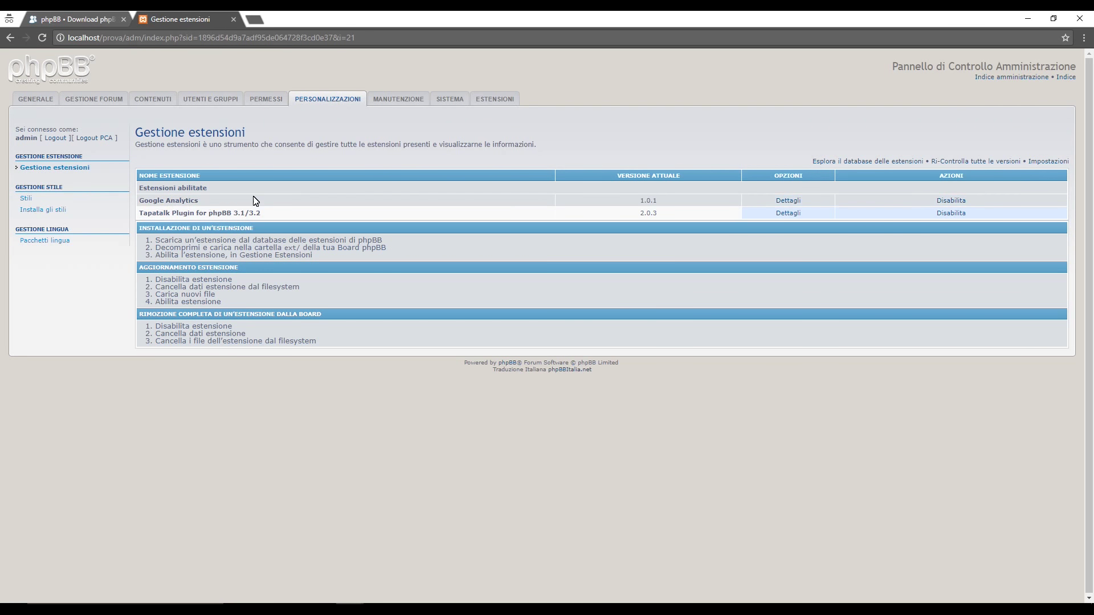
click(951, 202)
click(584, 225)
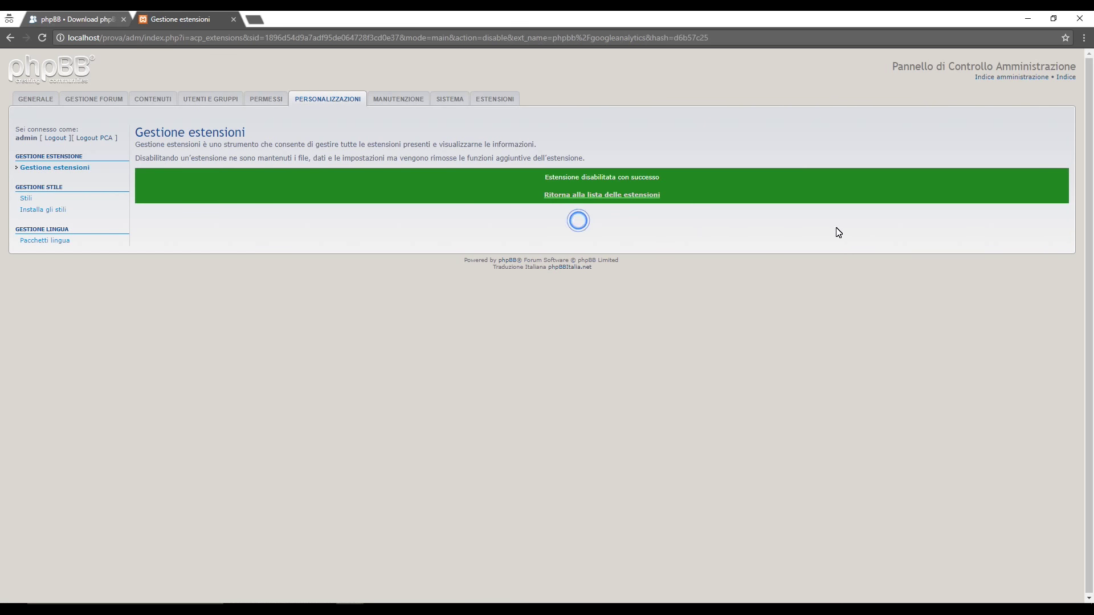
click(631, 193)
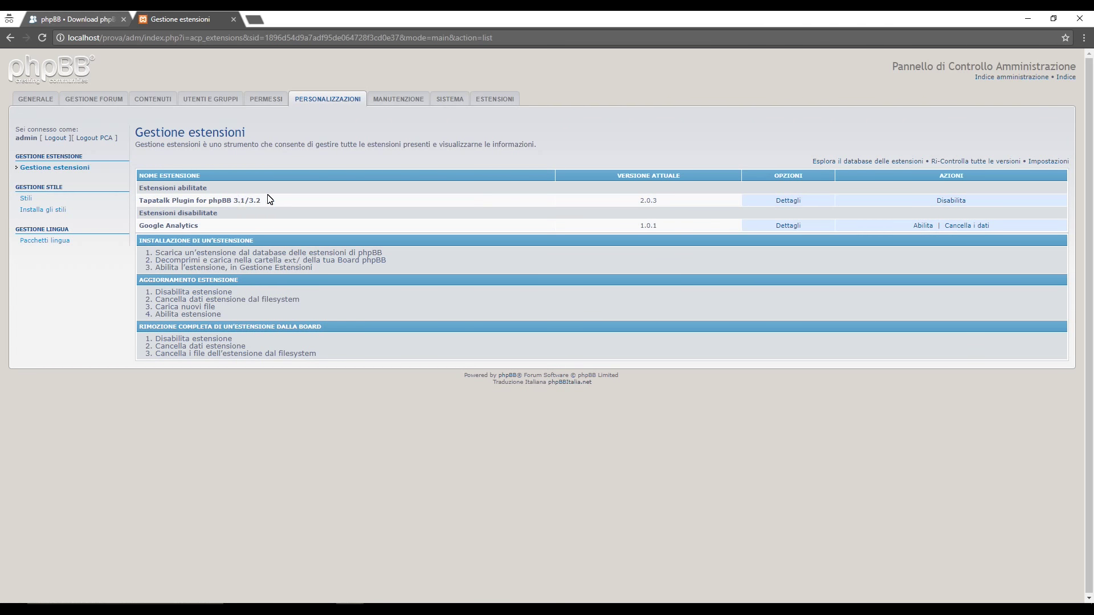
click(952, 200)
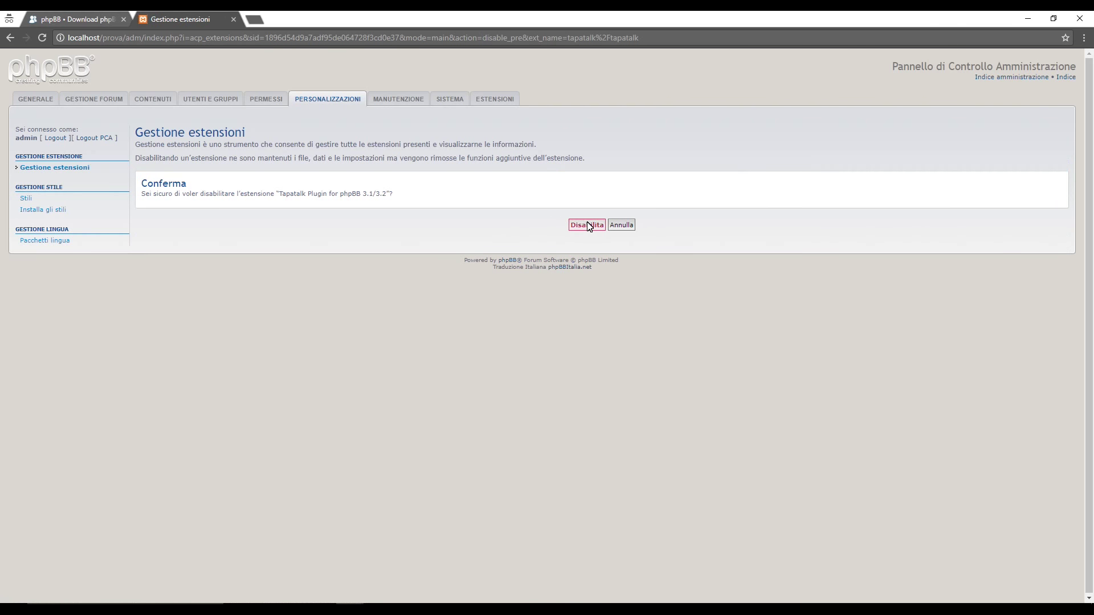
click(586, 224)
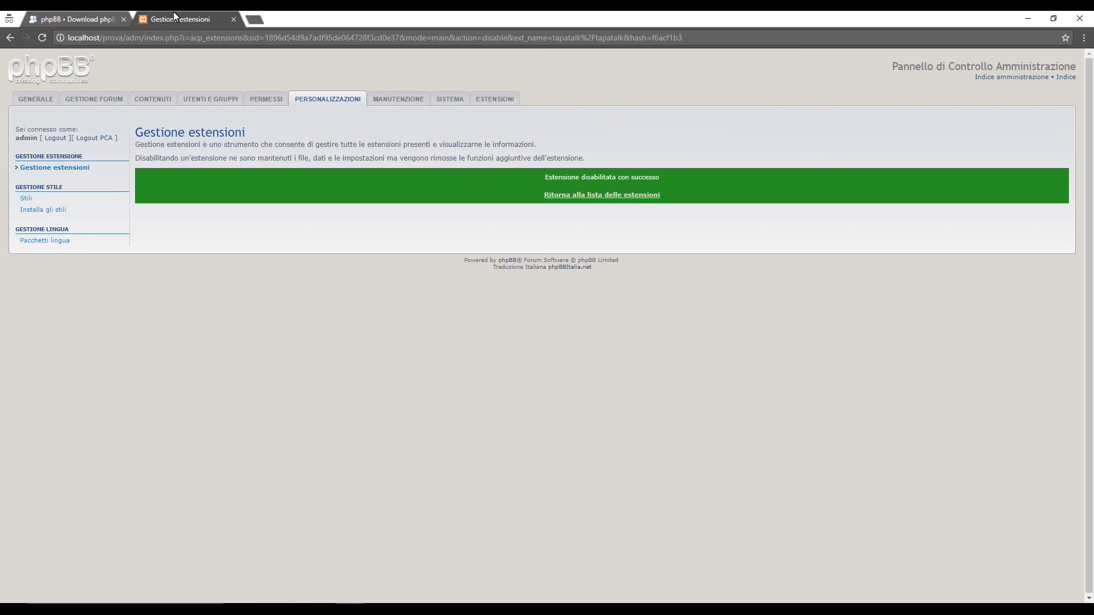
- Download the latest phpBB 3.2.1 full package as a ZIP from the phpBB downloads page
click(111, 20)
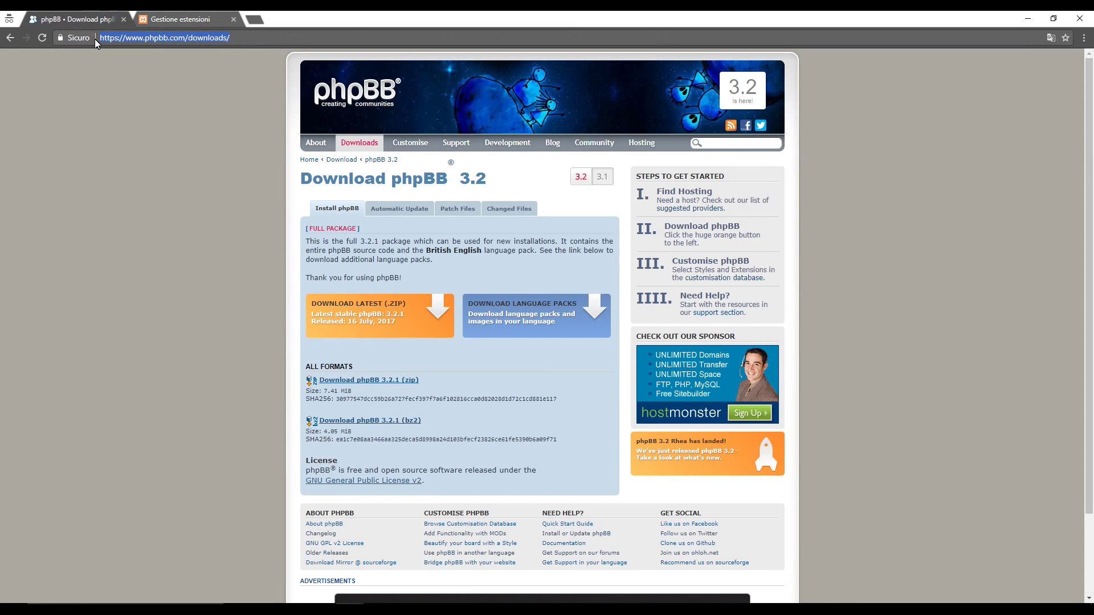
click(372, 311)
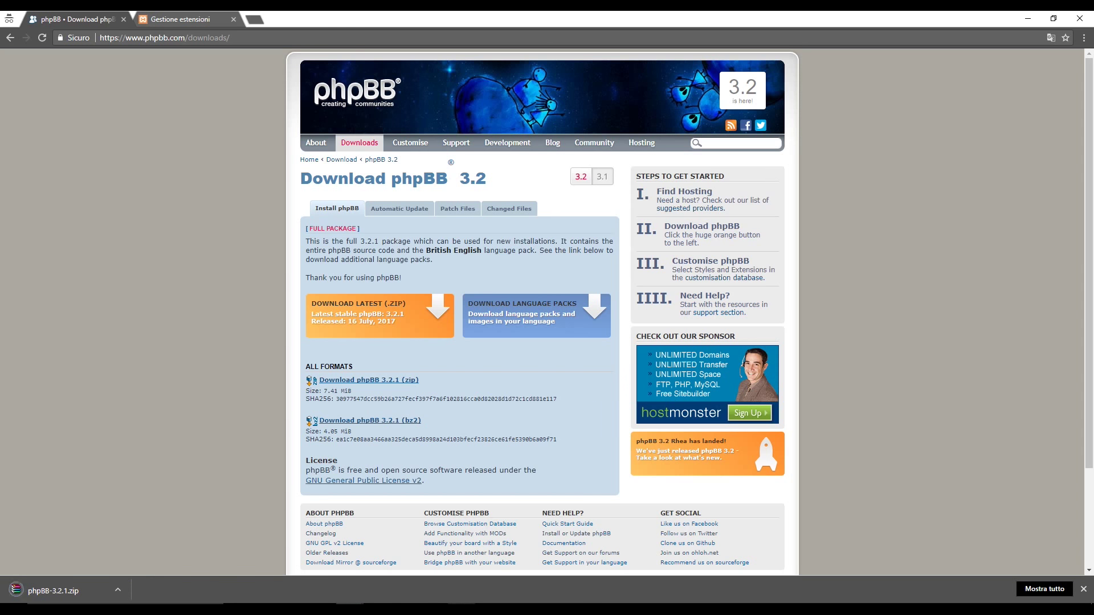
- Switch to FileZilla, open the remote prova folder and select the folders adm through download, leaving out ext
mouse_move(462, 609)
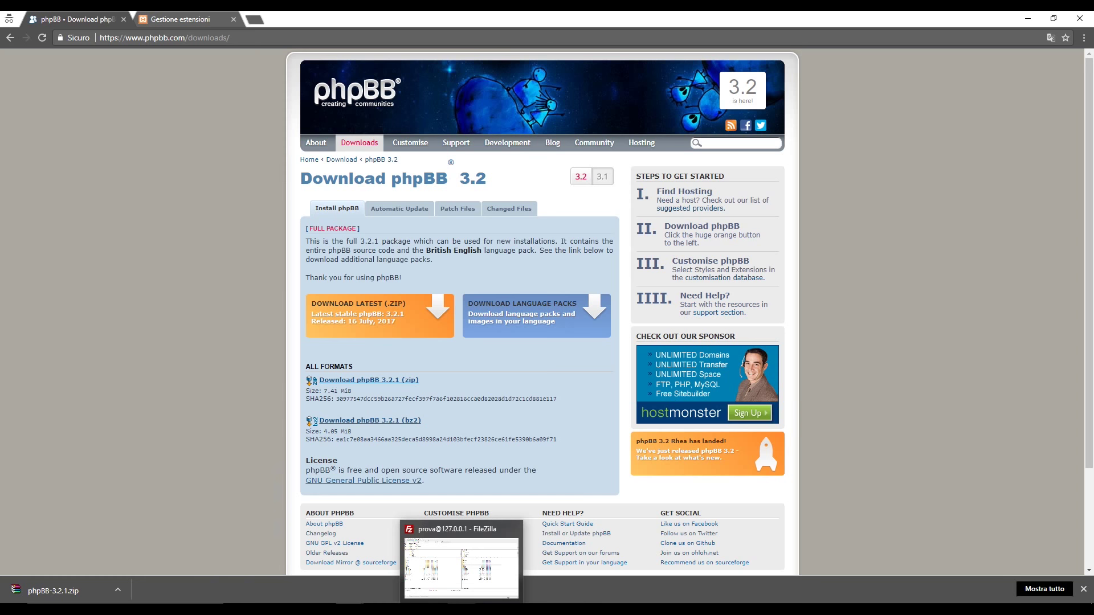
click(462, 610)
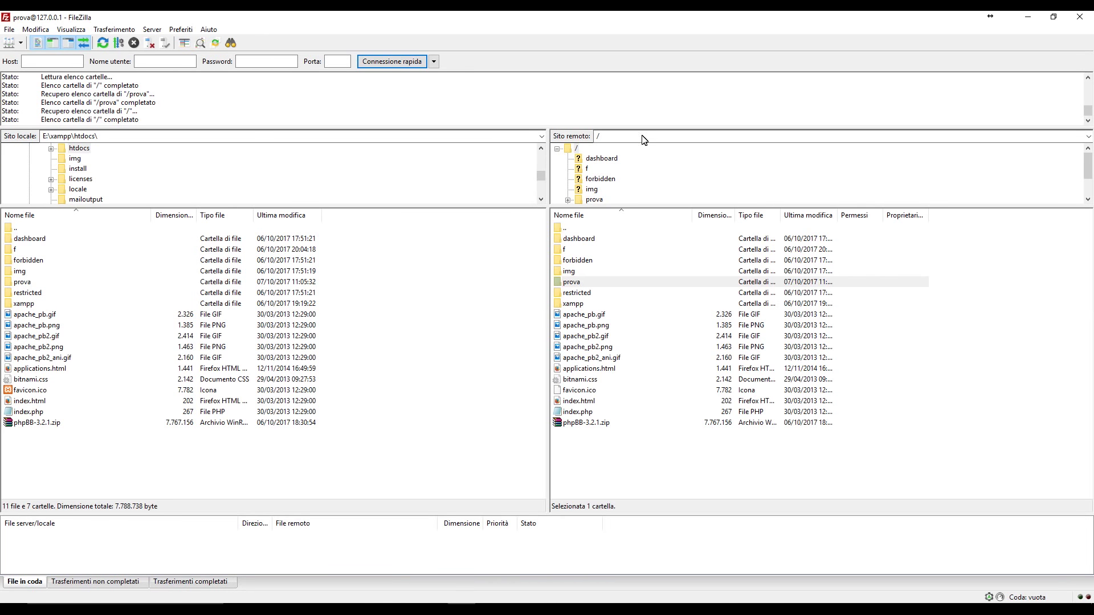
double_click(630, 283)
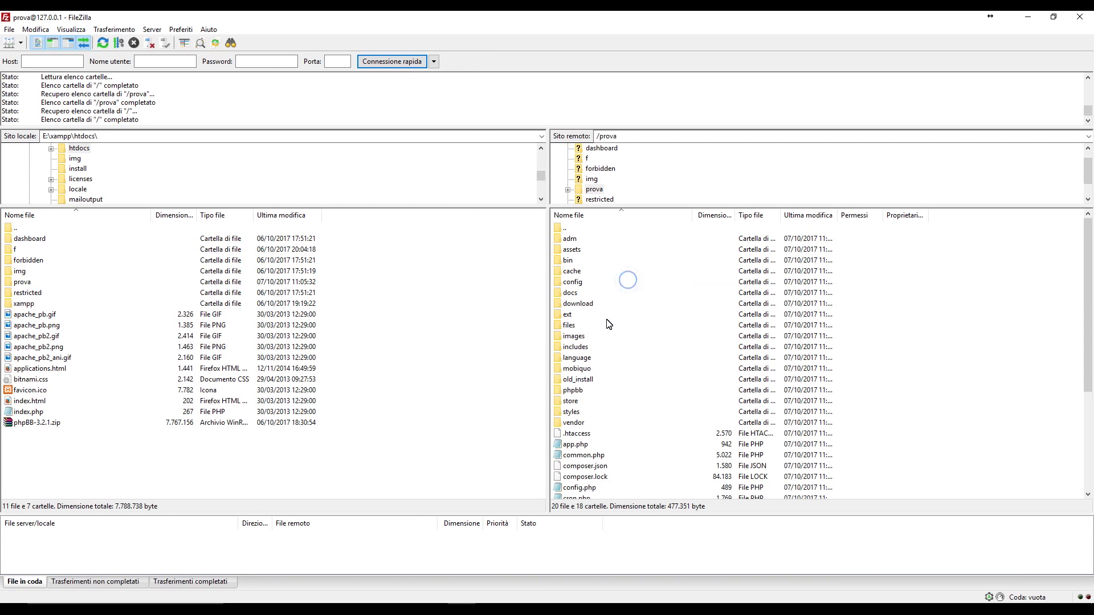
click(603, 238)
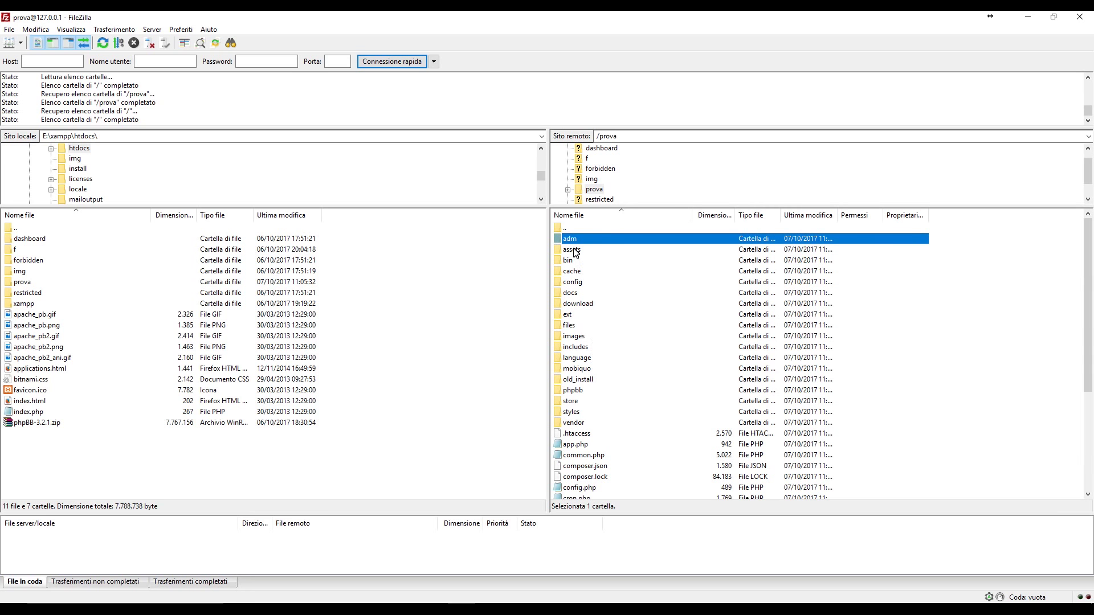
click(580, 304)
click(569, 242)
shift+click(590, 306)
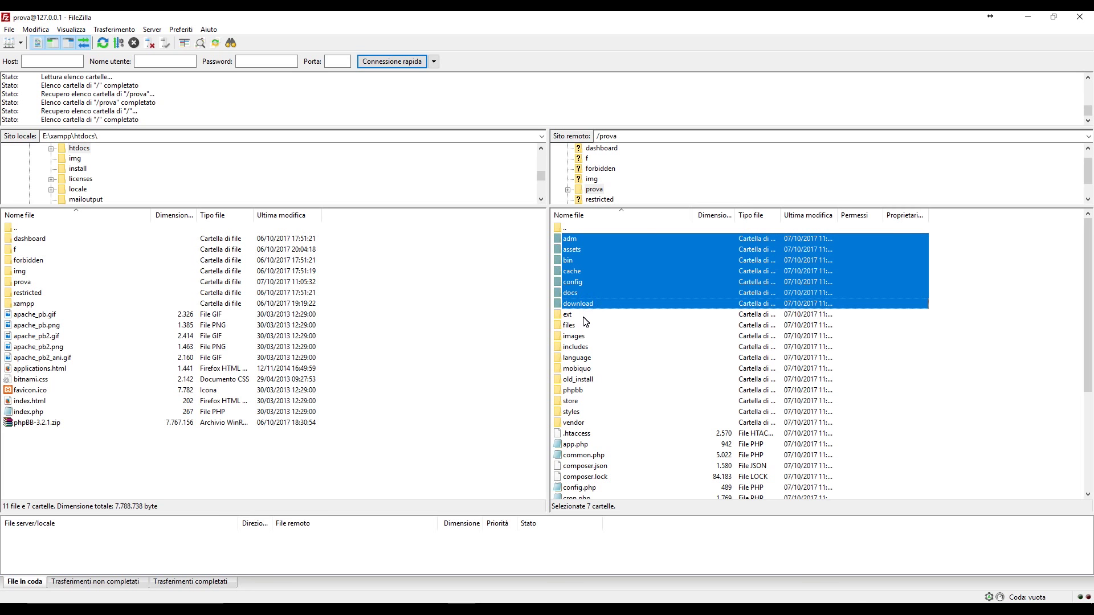
shift+click(584, 317)
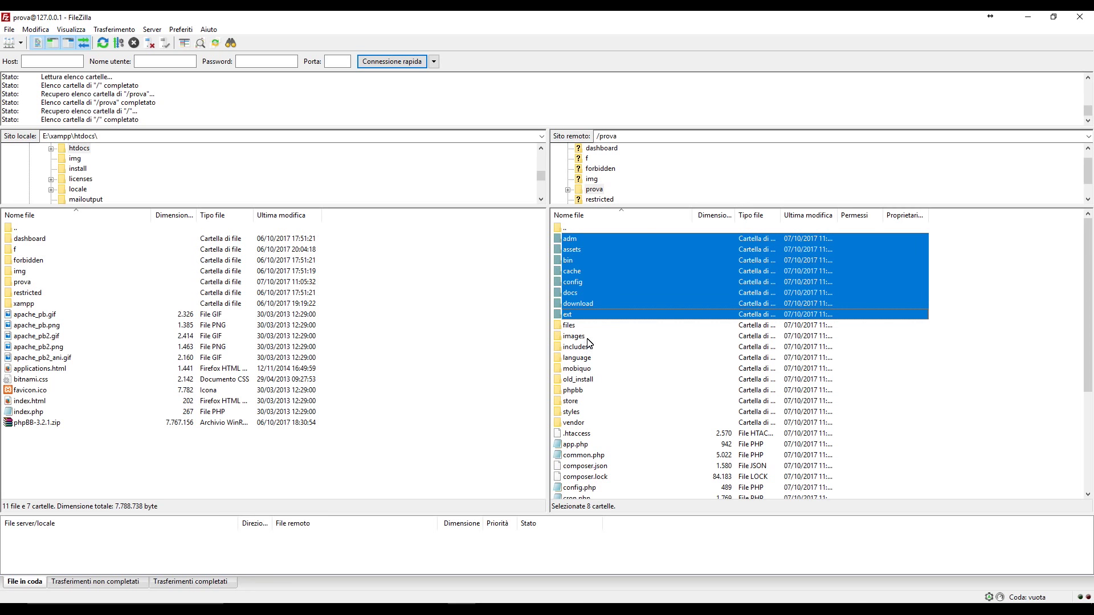
ctrl+click(585, 318)
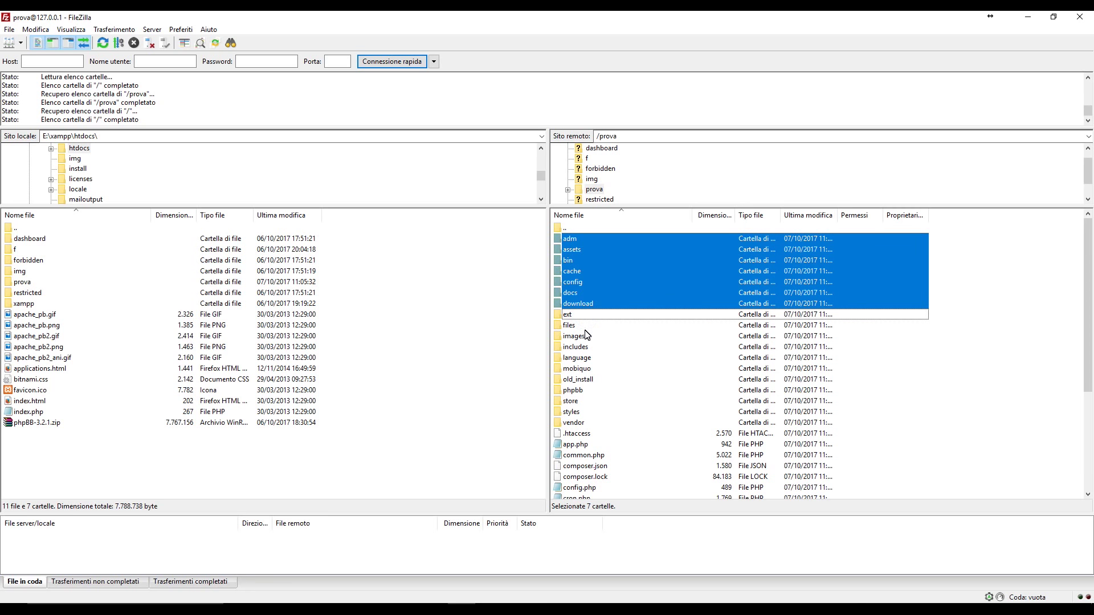
- Add the includes, language, mobiquo, old_install, phpbb, styles and vendor folders to the remote selection, skipping store
ctrl+click(591, 347)
ctrl+click(587, 358)
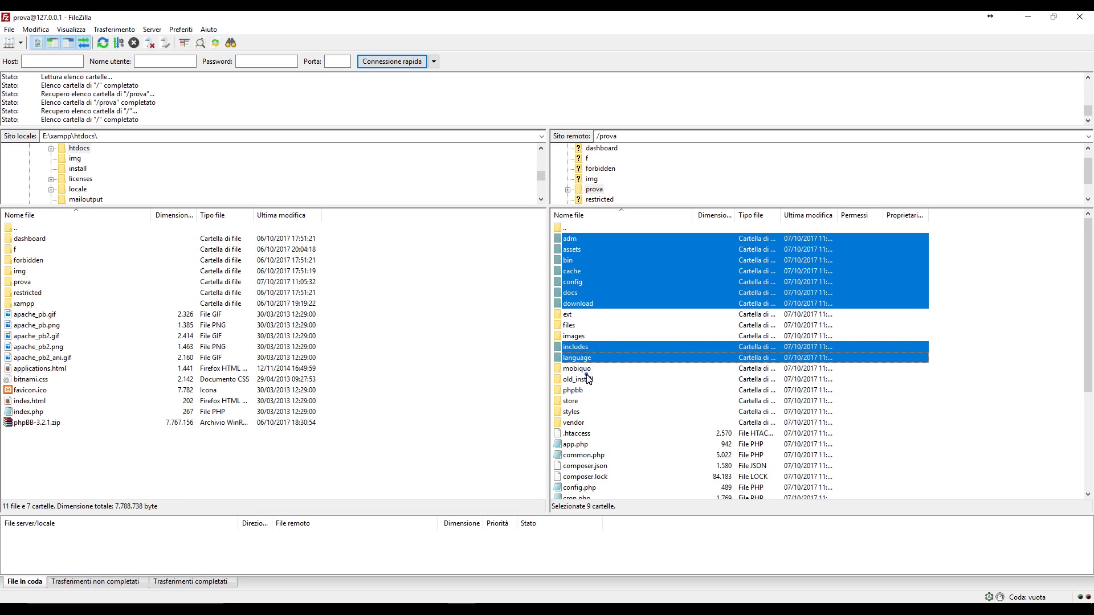
ctrl+click(589, 379)
ctrl+click(588, 371)
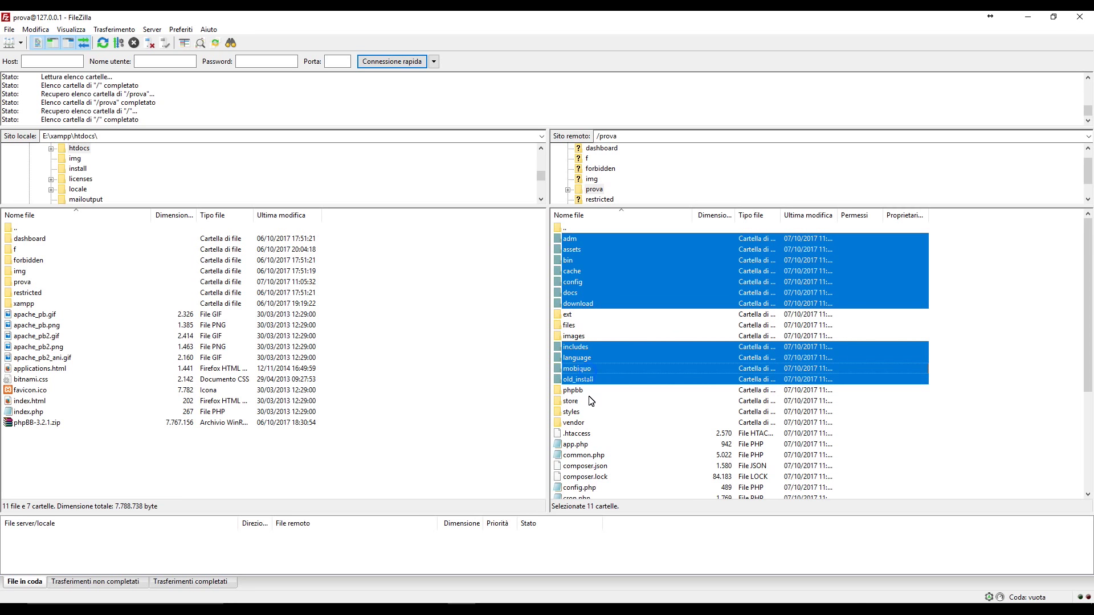
ctrl+click(588, 390)
ctrl+click(587, 422)
ctrl+click(583, 411)
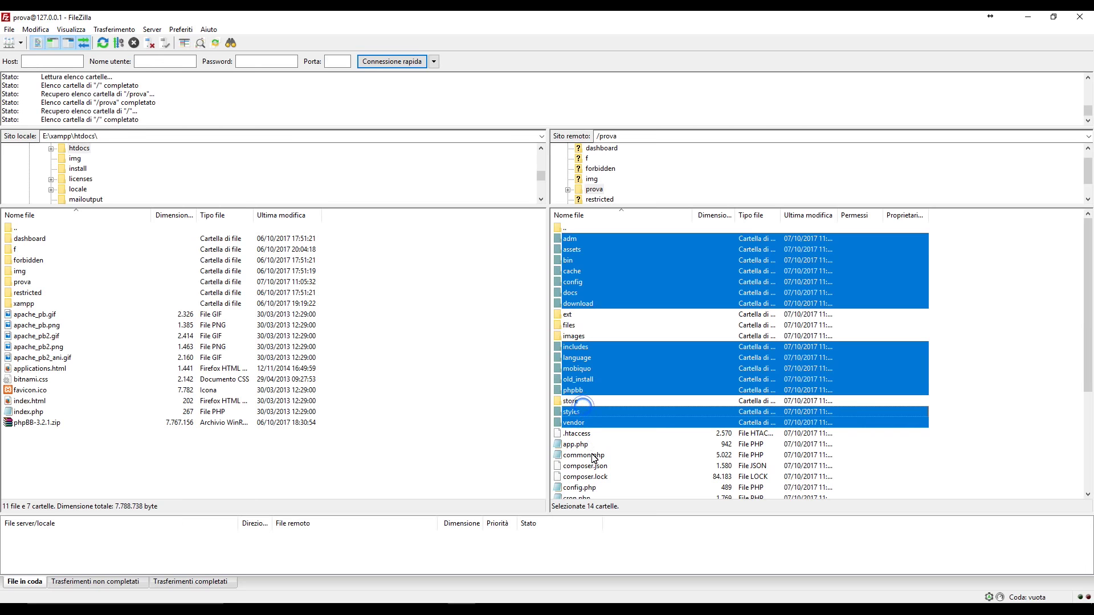
- Extend the remote selection with the files .htaccess, app.php, common.php, composer.json and composer.lock
scroll(595, 447, down, 5)
ctrl+shift+click(577, 293)
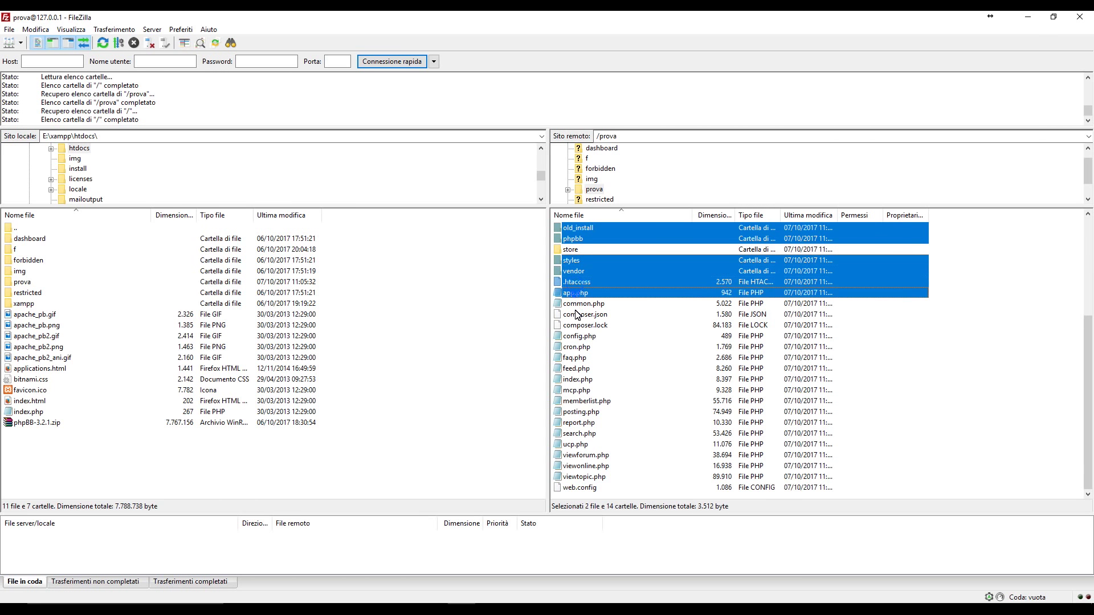
ctrl+shift+click(581, 314)
ctrl+click(581, 326)
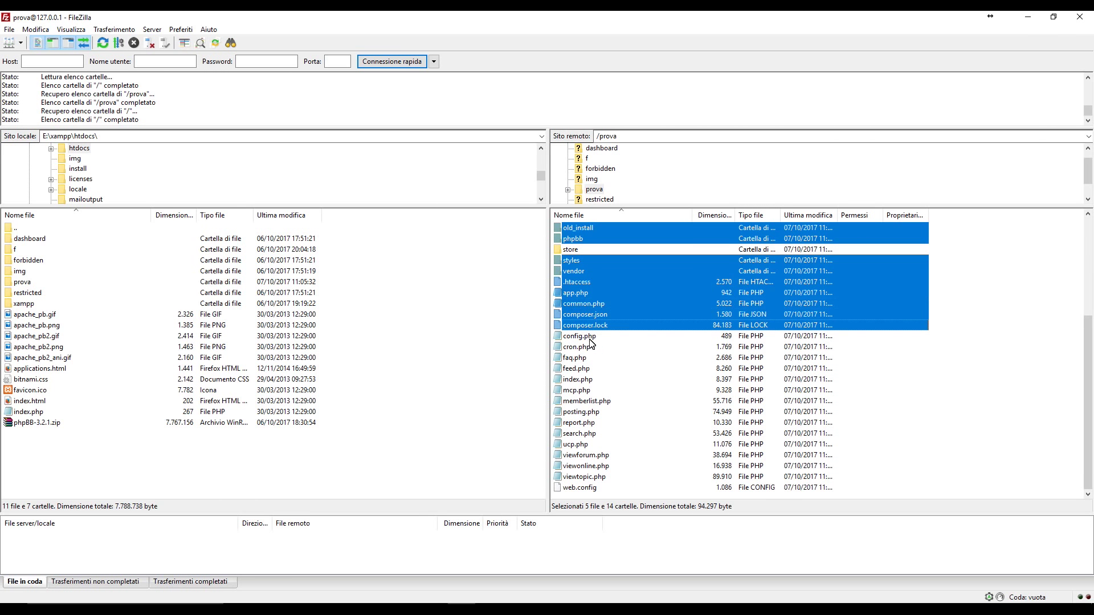
- Skip config.php, add the files cron.php through web.config to the remote selection, and check the whole selection
ctrl+click(581, 347)
ctrl+shift+click(584, 369)
ctrl+shift+click(581, 390)
ctrl+shift+click(582, 401)
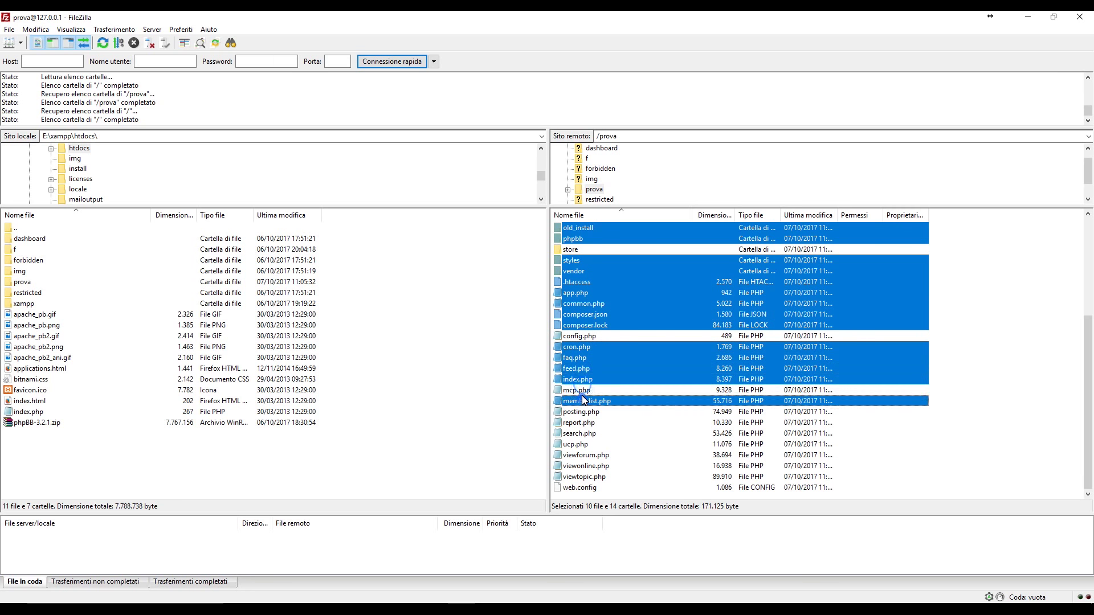
ctrl+shift+click(582, 411)
ctrl+shift+click(581, 423)
ctrl+shift+click(582, 434)
ctrl+shift+click(584, 444)
ctrl+shift+click(584, 455)
ctrl+shift+click(585, 466)
ctrl+shift+click(587, 477)
ctrl+shift+click(587, 488)
scroll(612, 366, up, 5)
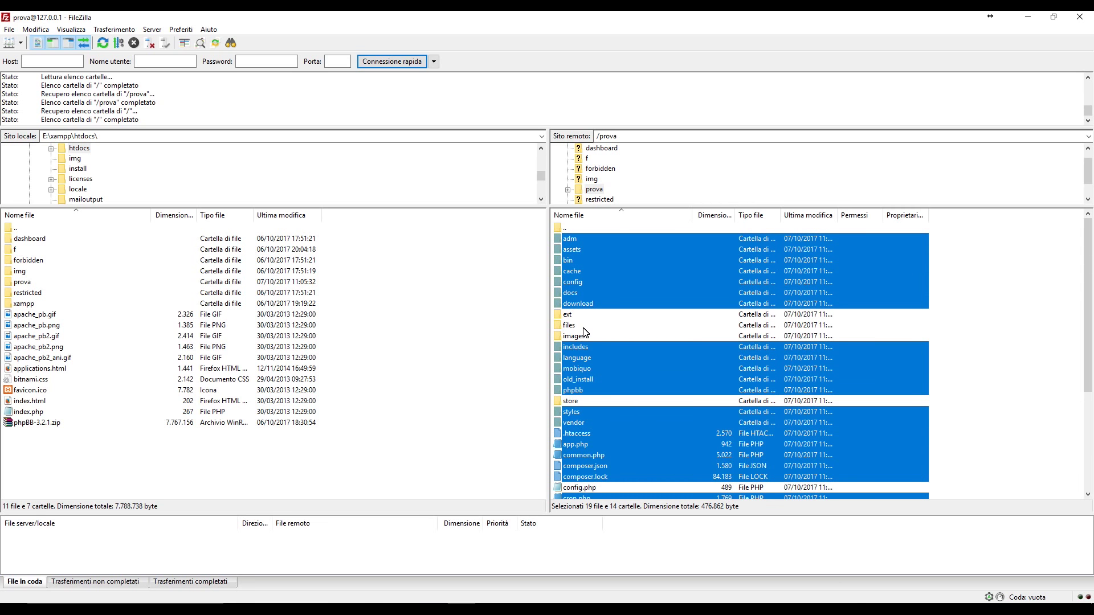
scroll(593, 432, down, 2)
scroll(644, 414, up, 2)
scroll(712, 478, down, 2)
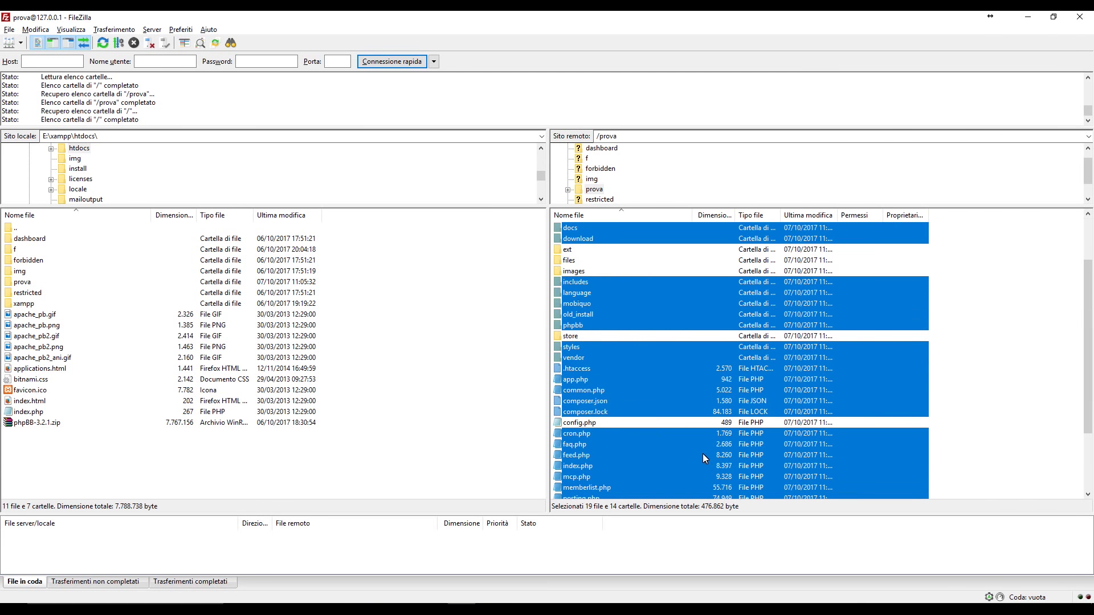
- Delete the selected old board files and folders from the remote prova folder and confirm the deletion
scroll(682, 424, up, 2)
key(Delete)
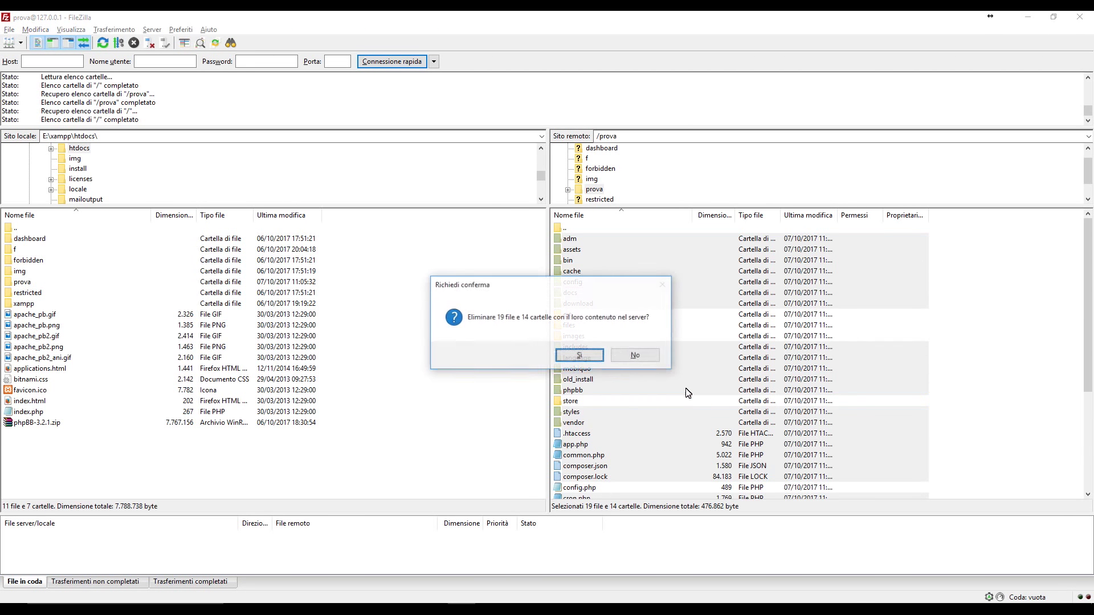
click(584, 357)
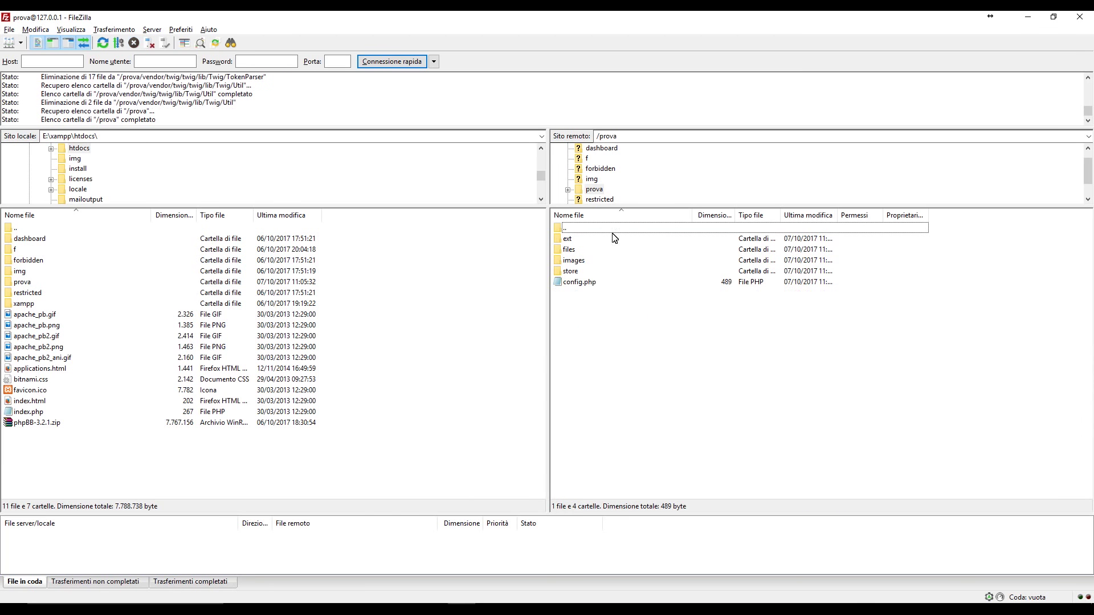
- Switch to File Explorer, extract phpBB-3.2.1.zip into a phpBB-3.2.1 folder and open the phpBB3 folder inside it
key(alt+Tab)
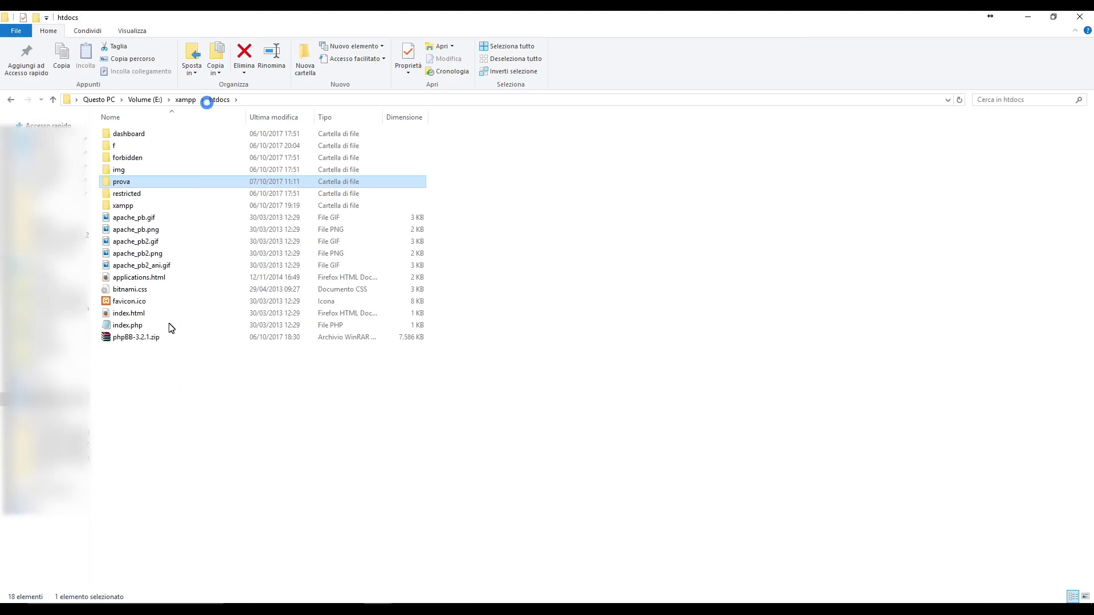
click(135, 337)
right_click(142, 338)
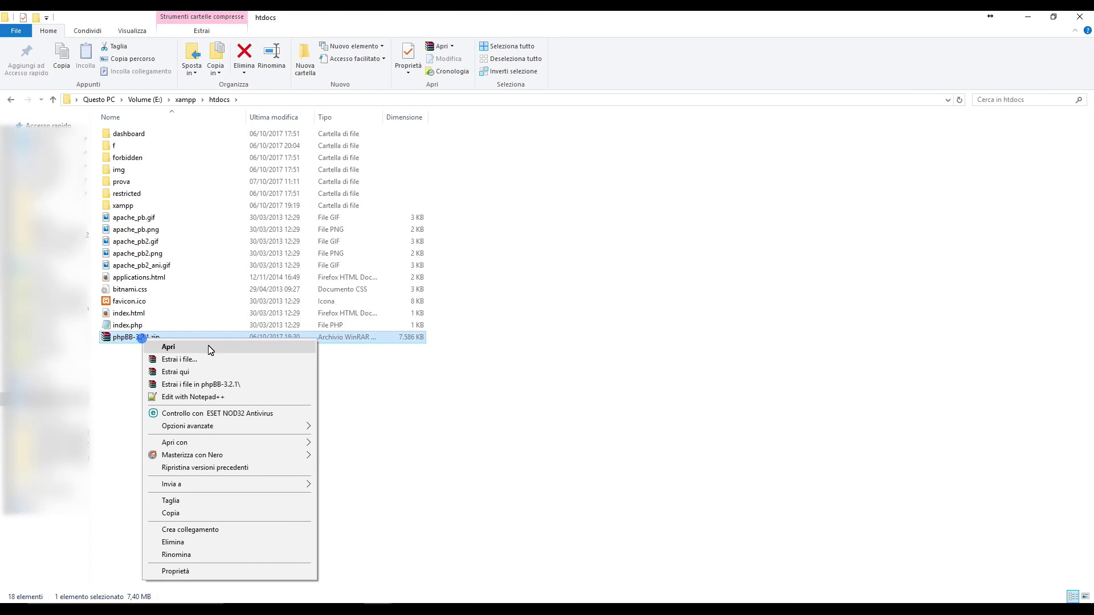
click(234, 383)
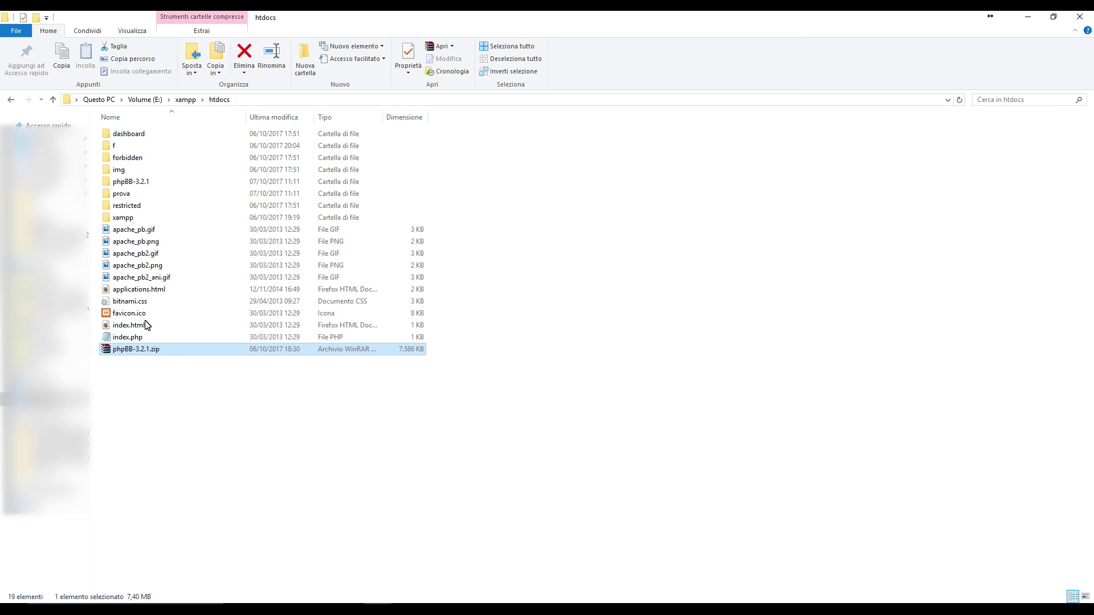
double_click(129, 181)
double_click(122, 135)
click(256, 101)
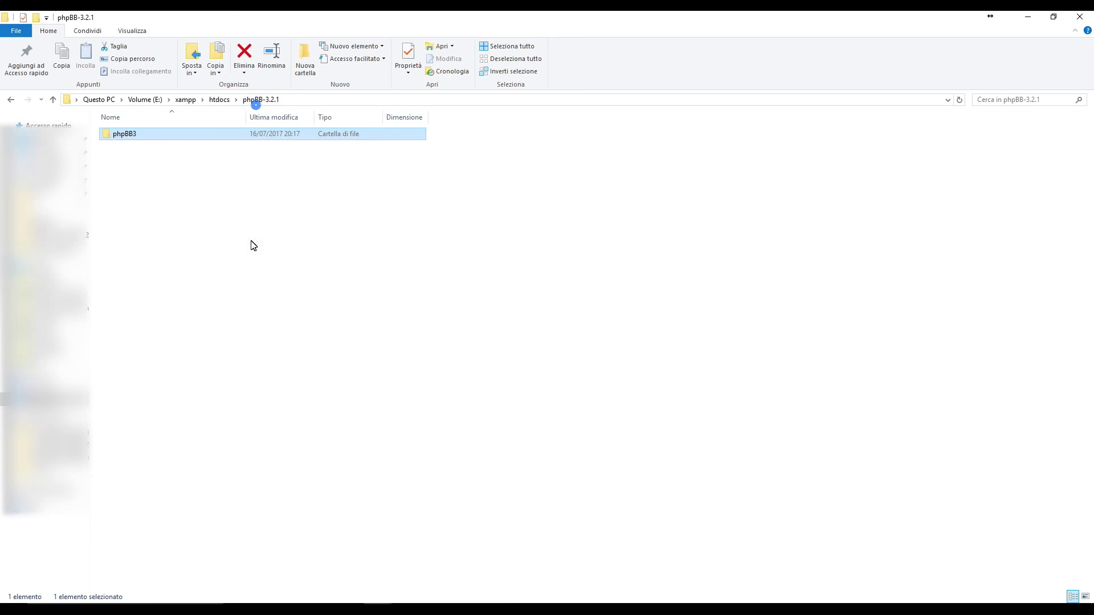
double_click(127, 137)
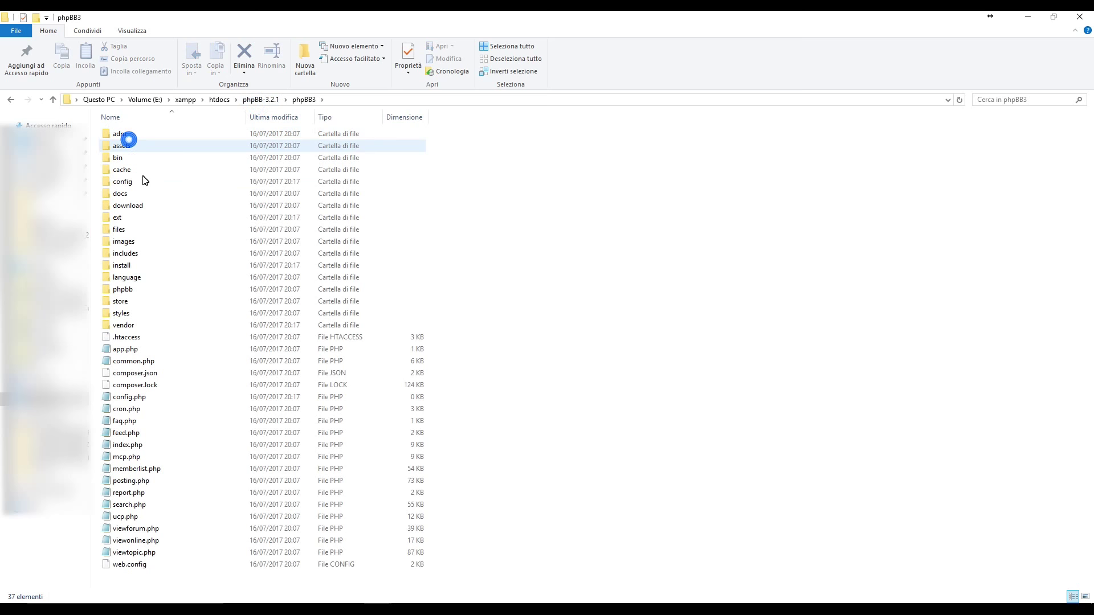
- Delete the files, images and store folders and config.php from the extracted phpBB3 folder, keeping ext
click(140, 219)
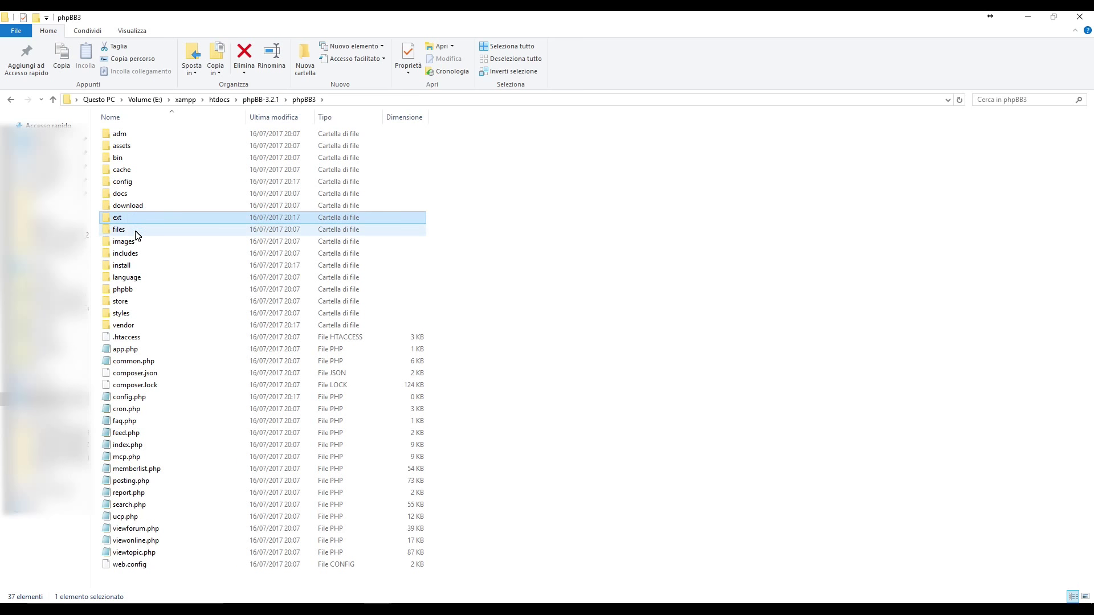
ctrl+click(137, 230)
ctrl+click(133, 243)
ctrl+click(132, 303)
ctrl+click(131, 397)
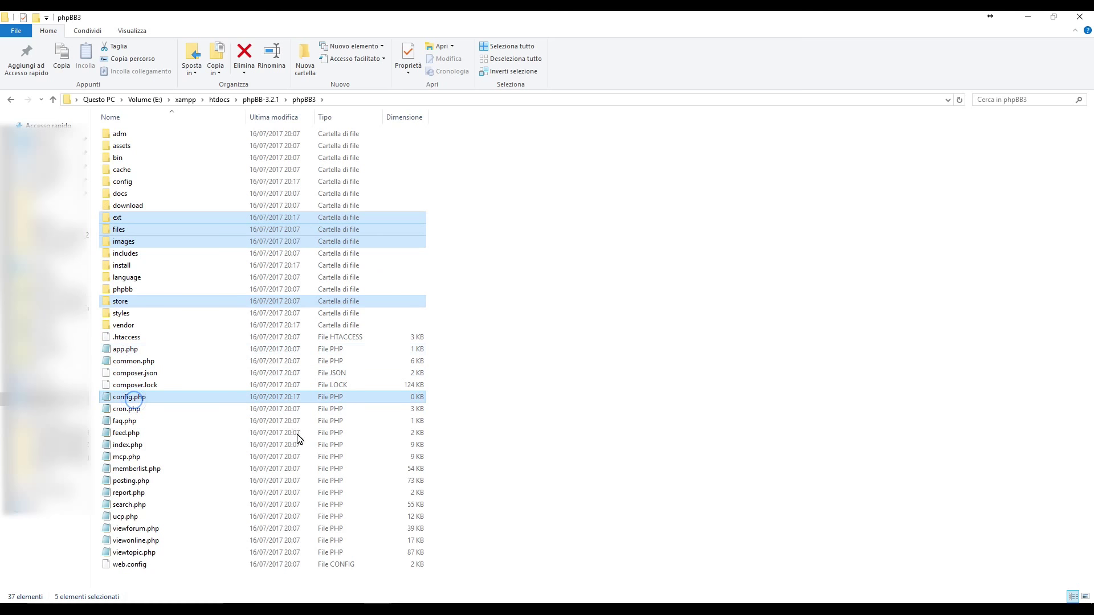
ctrl+click(139, 218)
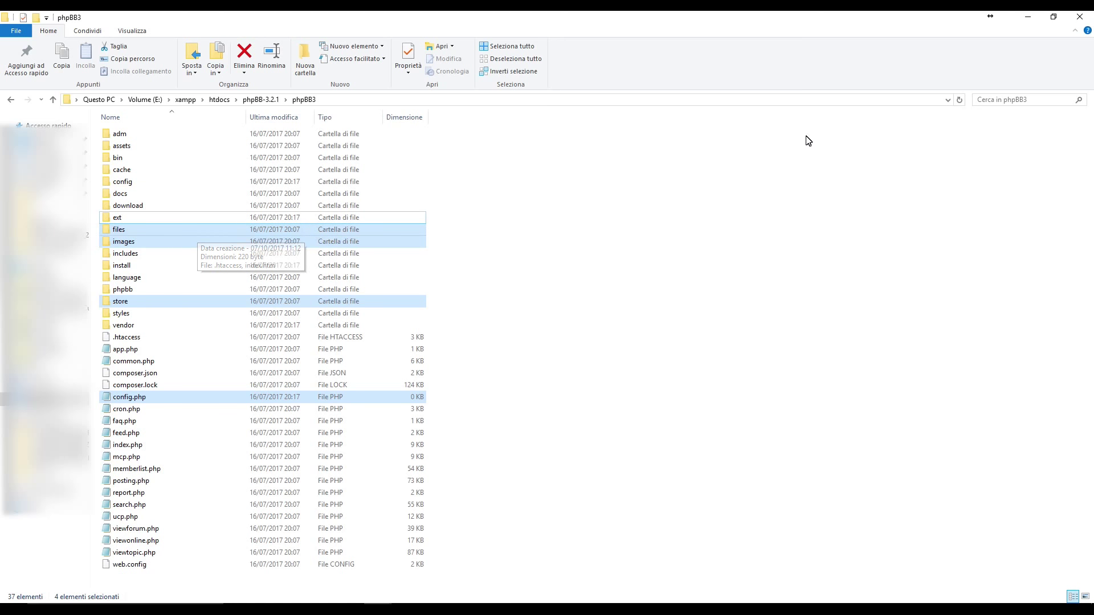
key(Delete)
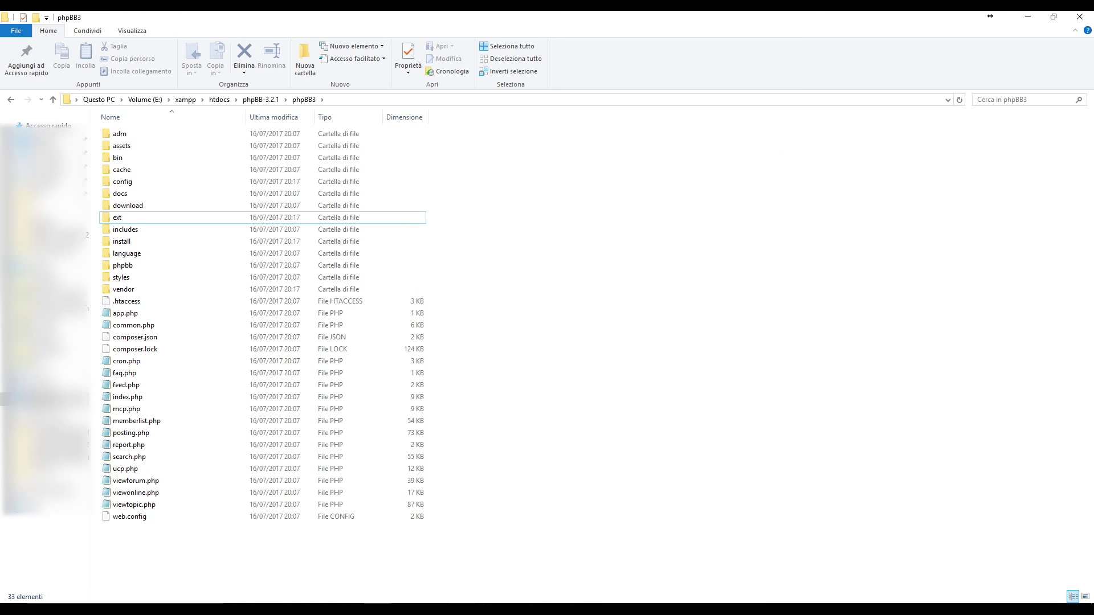
- Switch to FileZilla, refresh the file lists and open the local phpBB-3.2.1\phpBB3 folder
key(alt+Tab)
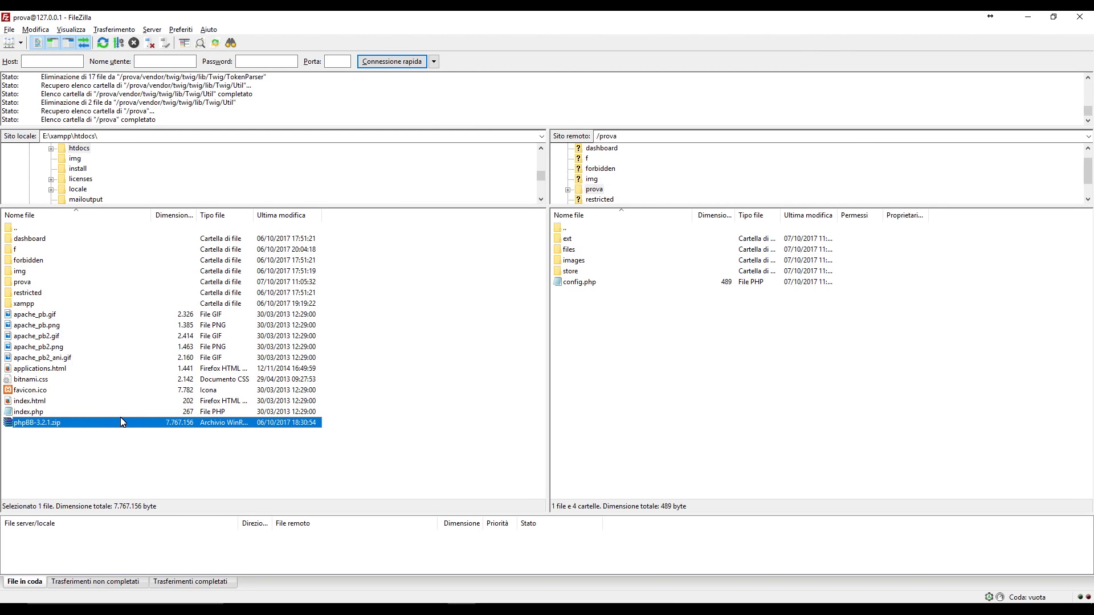
key(F5)
double_click(69, 283)
click(46, 245)
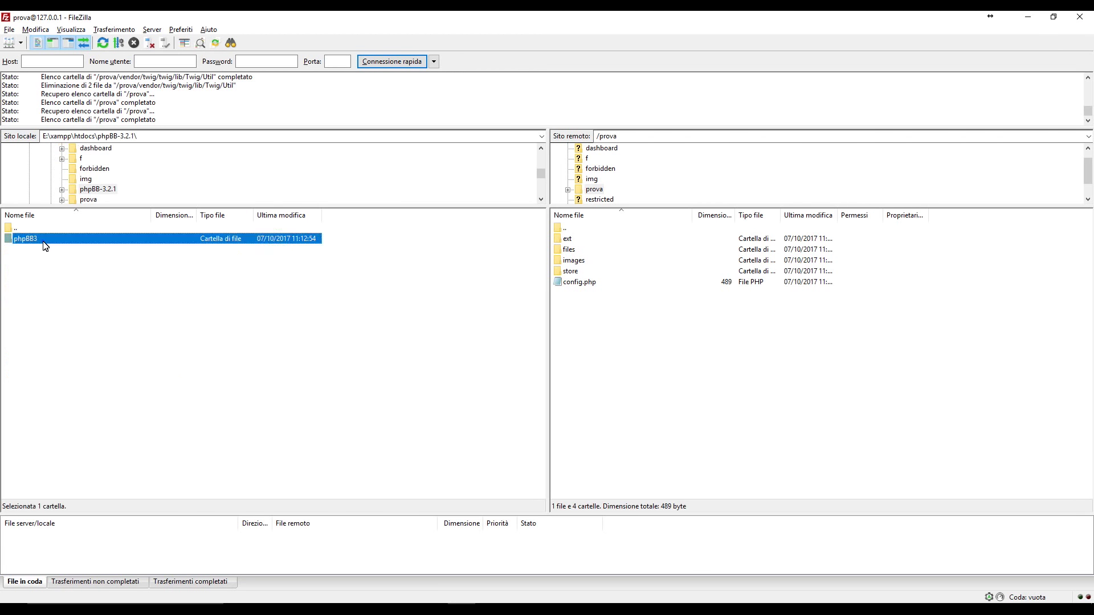
double_click(46, 245)
click(37, 242)
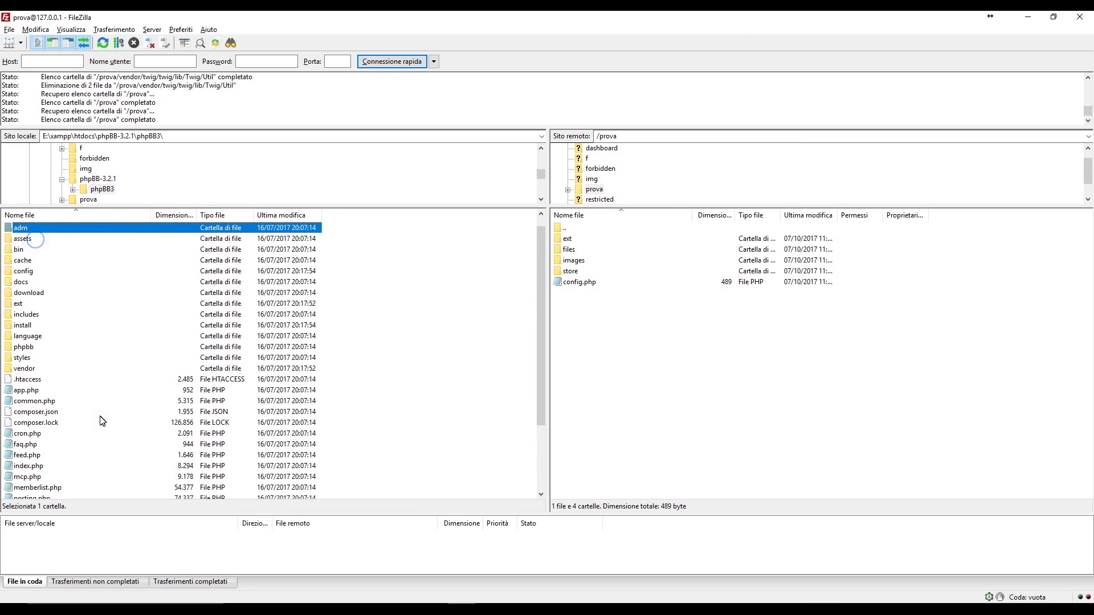
- Upload everything in the local phpBB3 folder to the remote prova folder, always overwriting existing files
key(ctrl+a)
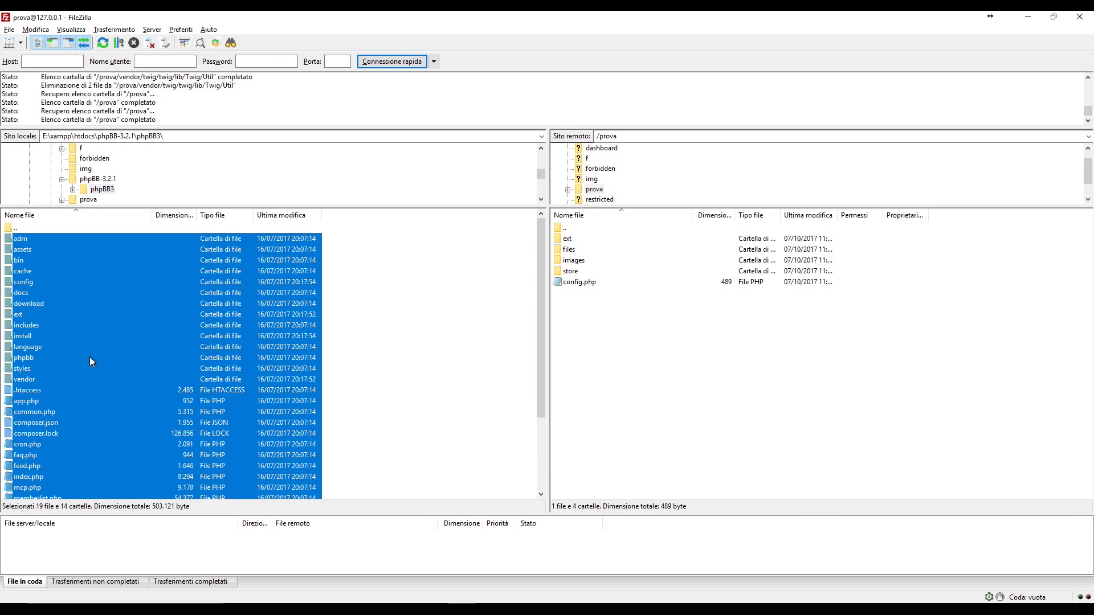
right_click(73, 249)
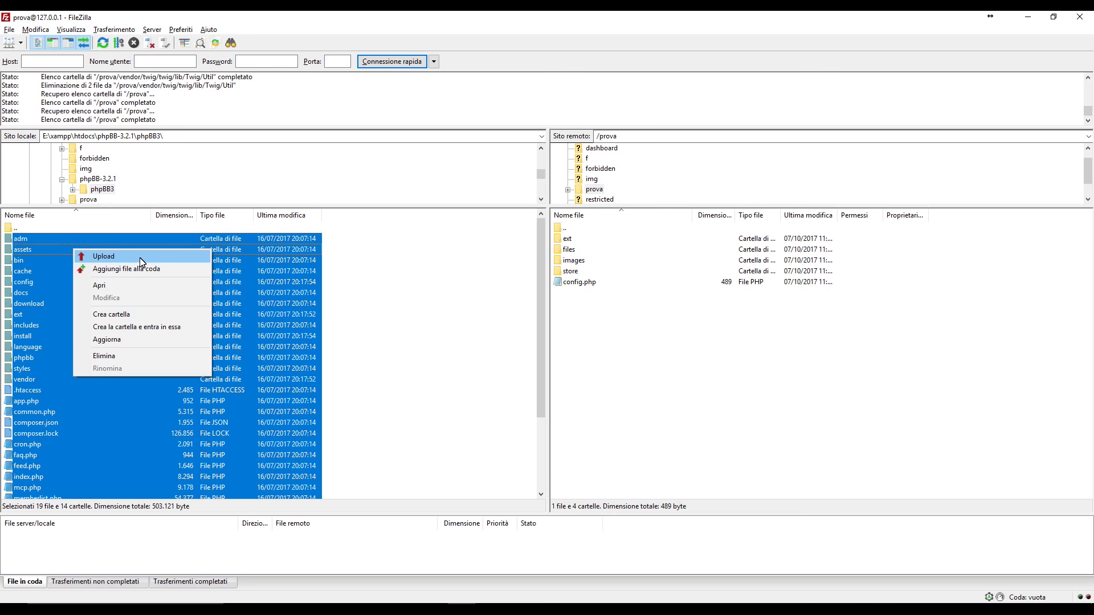
click(142, 257)
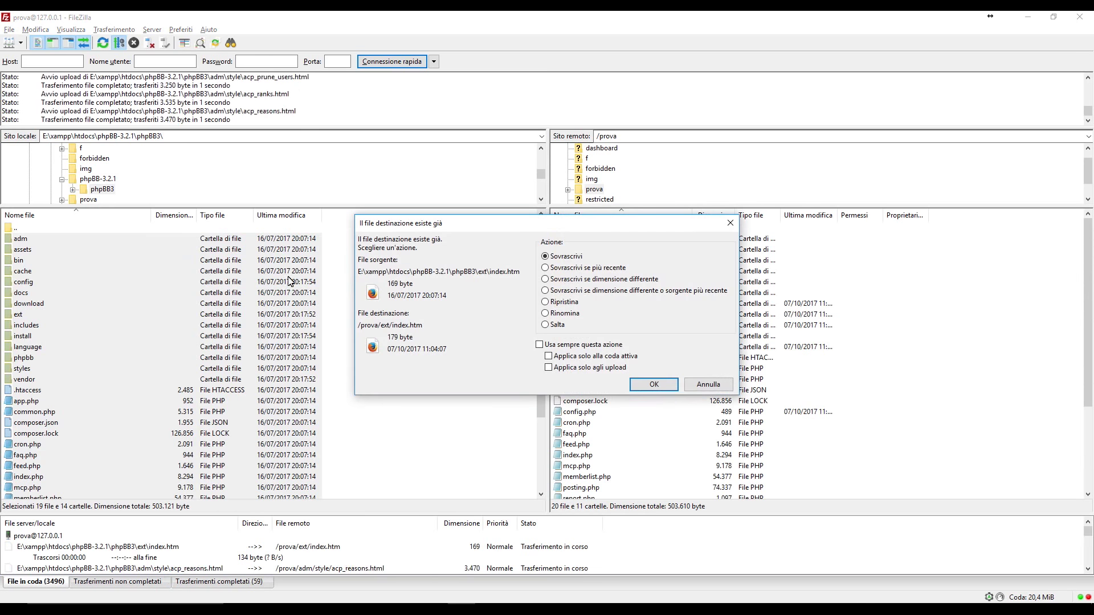
click(547, 345)
click(655, 385)
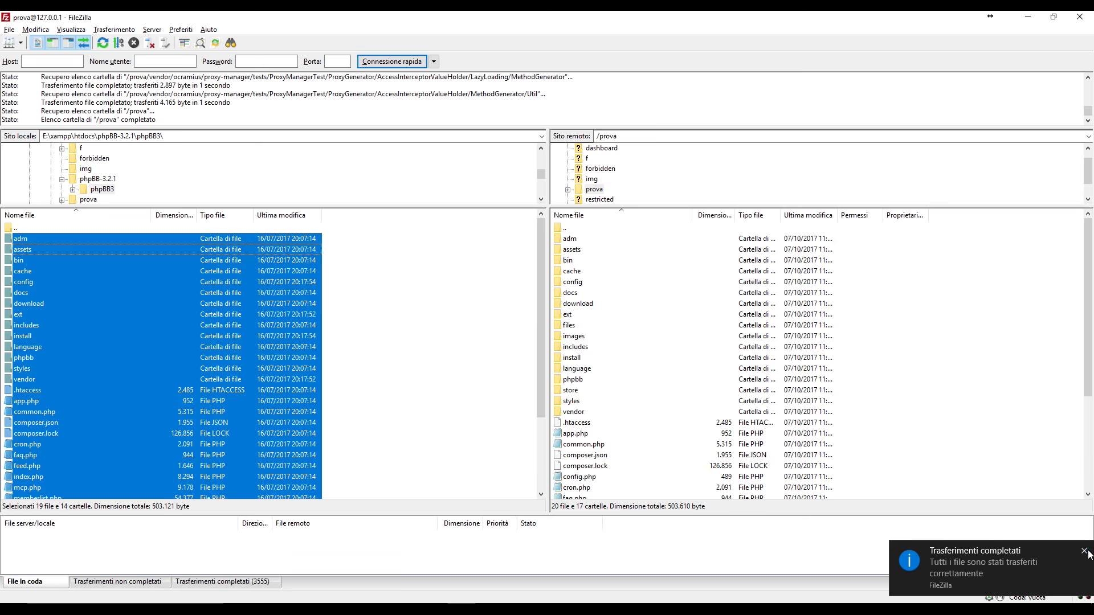
click(1086, 551)
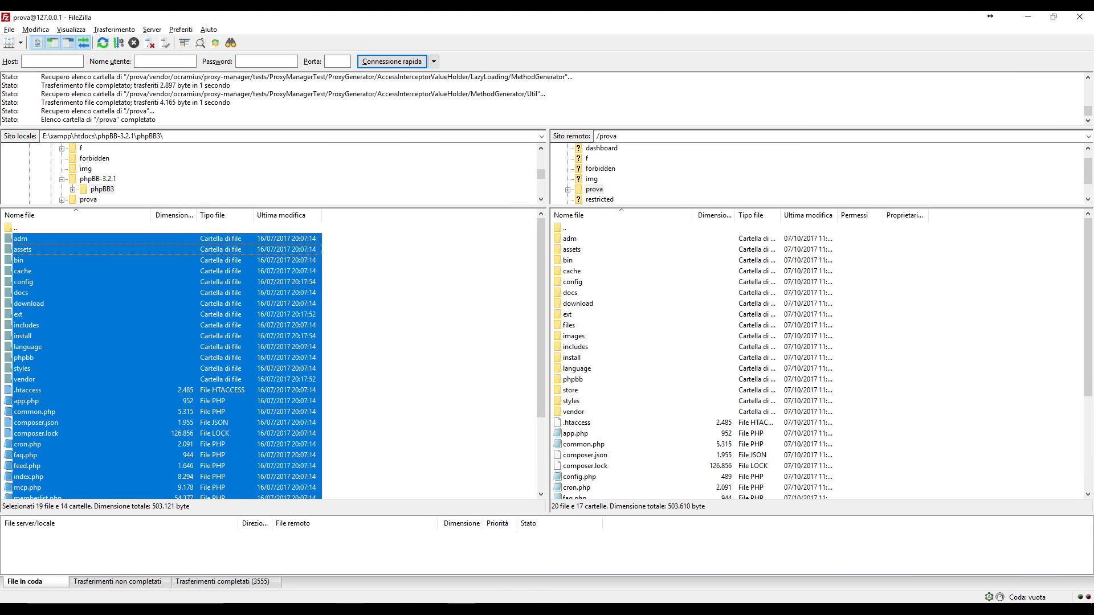
- Switch to Chrome and open localhost/prova/install in a new tab
click(420, 580)
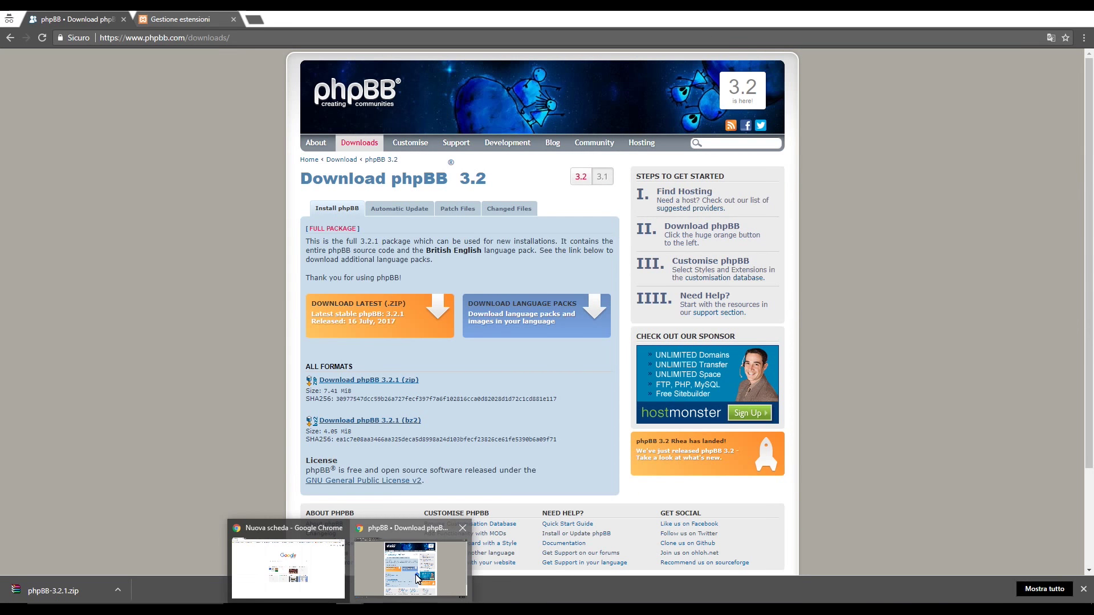
click(261, 21)
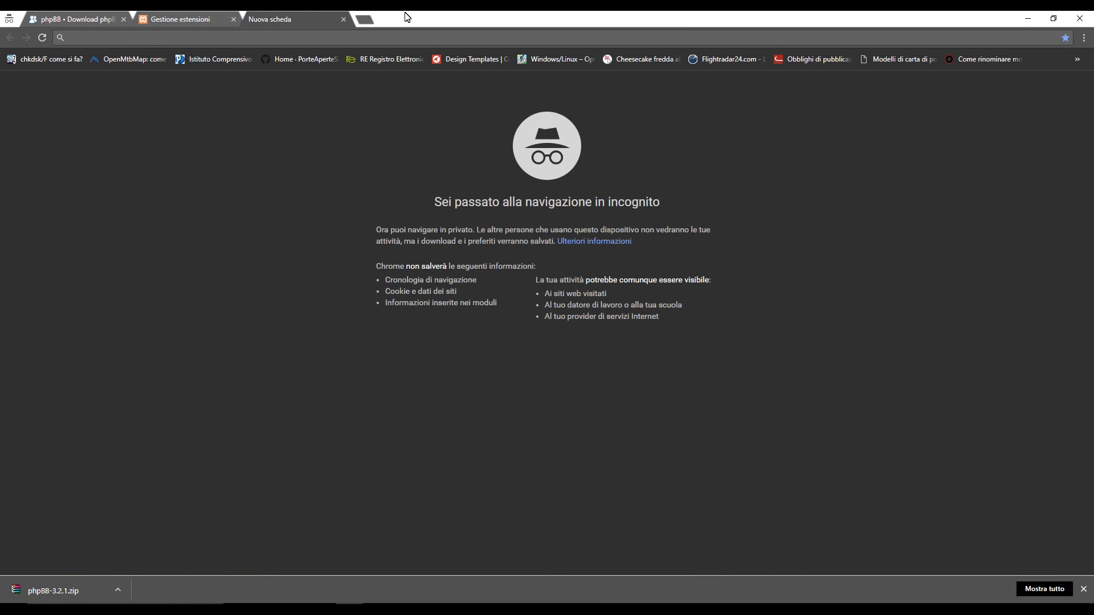
text(loclah)
key(BackSpace)
key(BackSpace)
key(BackSpace)
key(BackSpace)
text(calhost/prova/install)
key(Return)
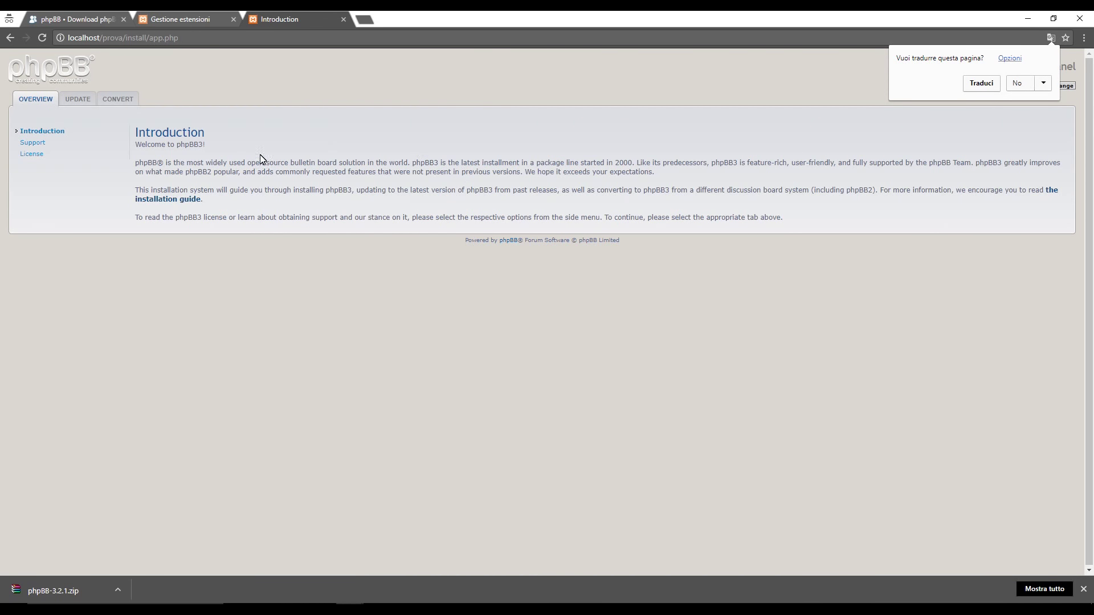
- Start the phpBB update in the Installation Panel and run it as "Update database only"
click(79, 101)
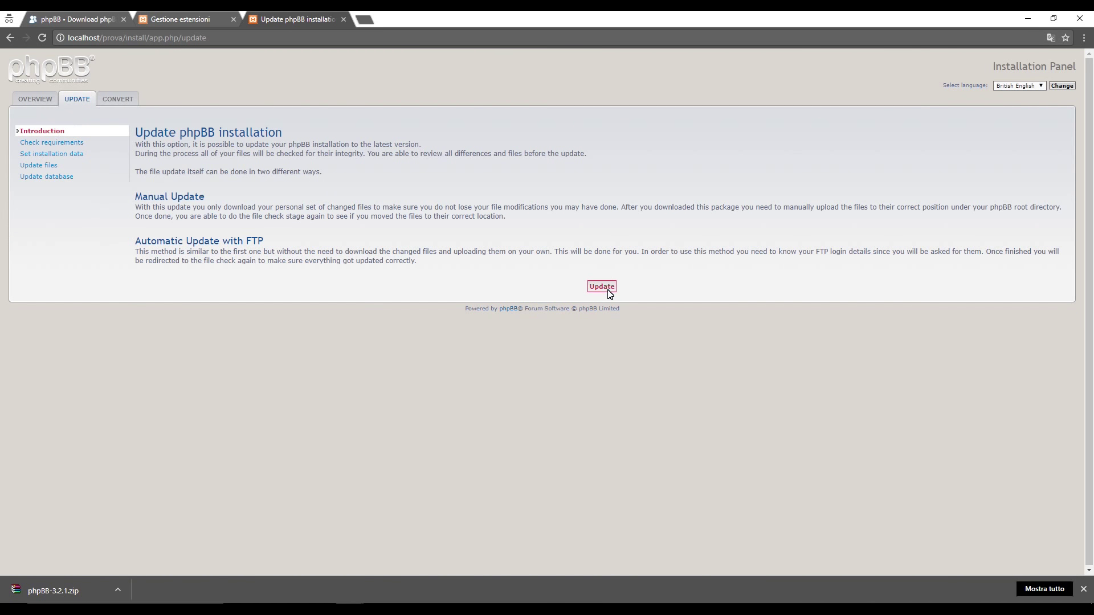
click(606, 291)
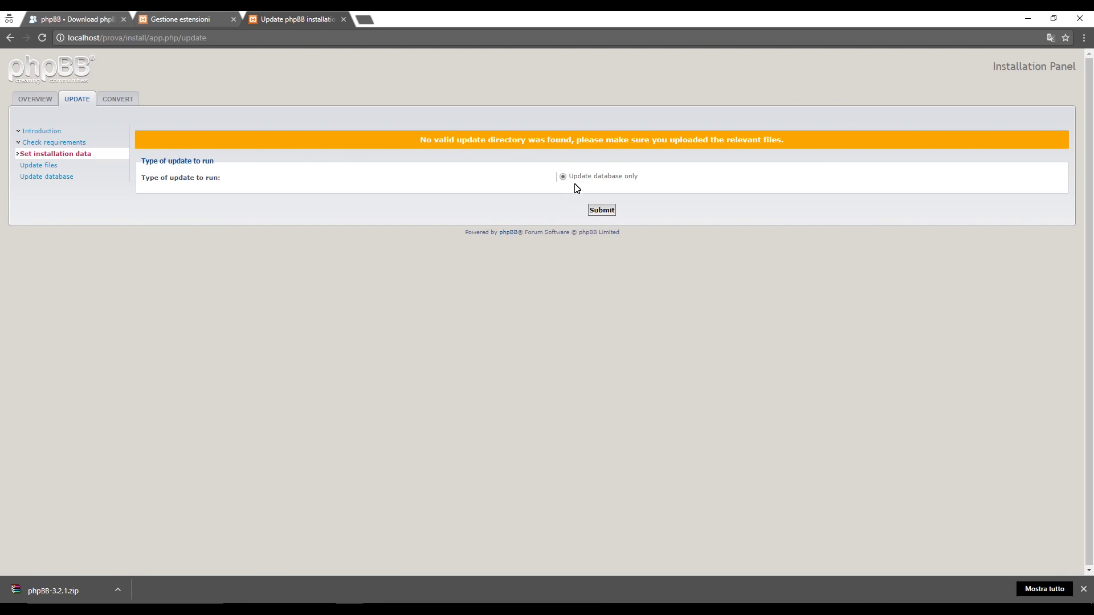
drag(593, 183, 654, 192)
click(611, 212)
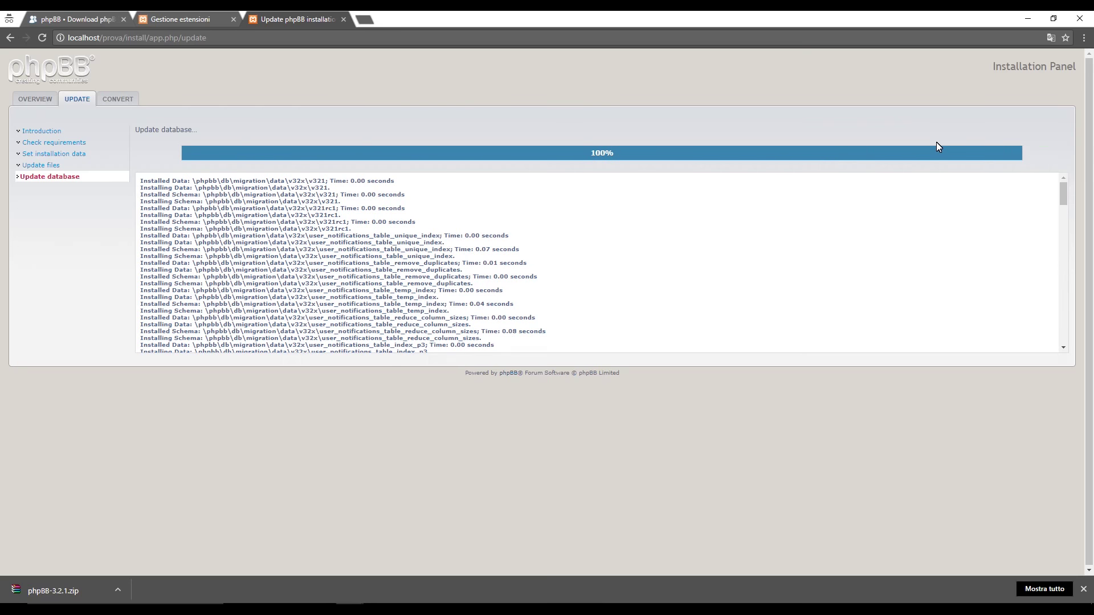
- Switch to FileZilla and delete the install folder from the remote prova folder
key(alt+Tab)
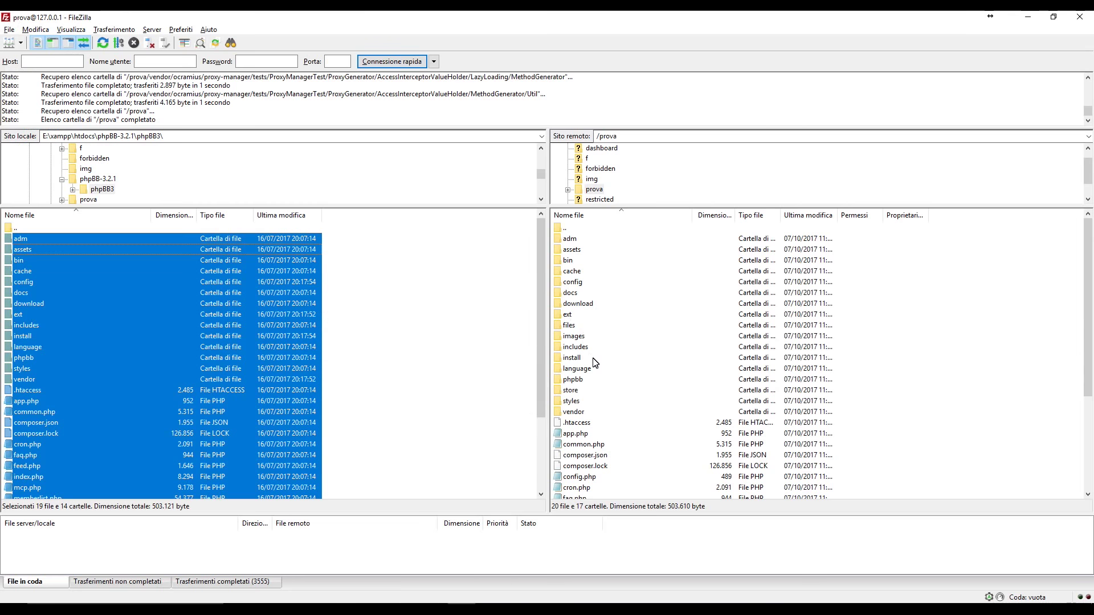
click(653, 349)
click(613, 369)
click(615, 359)
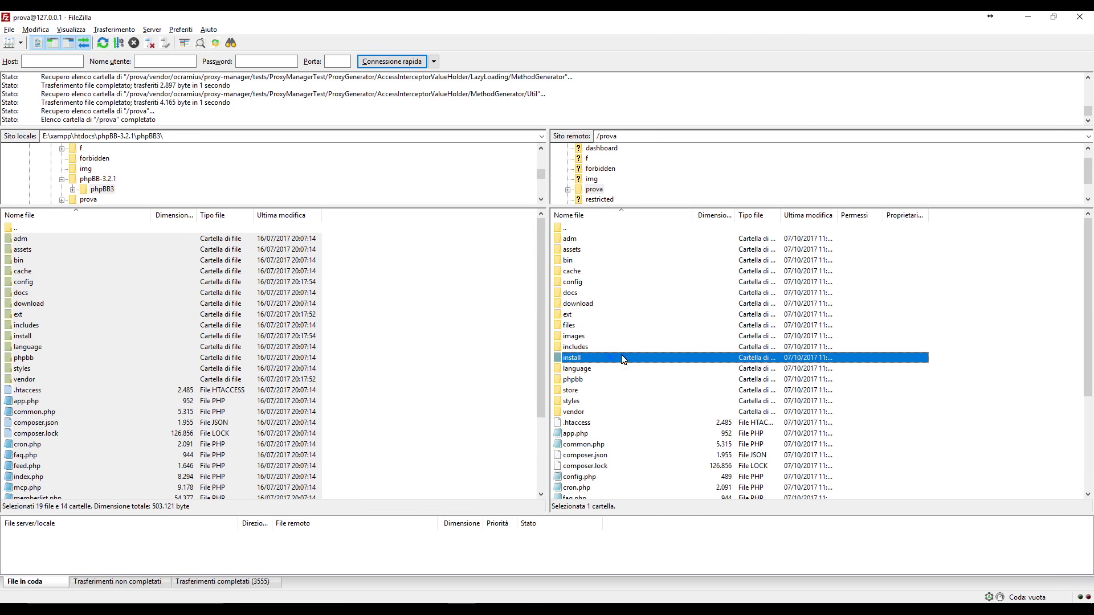
key(Delete)
key(Return)
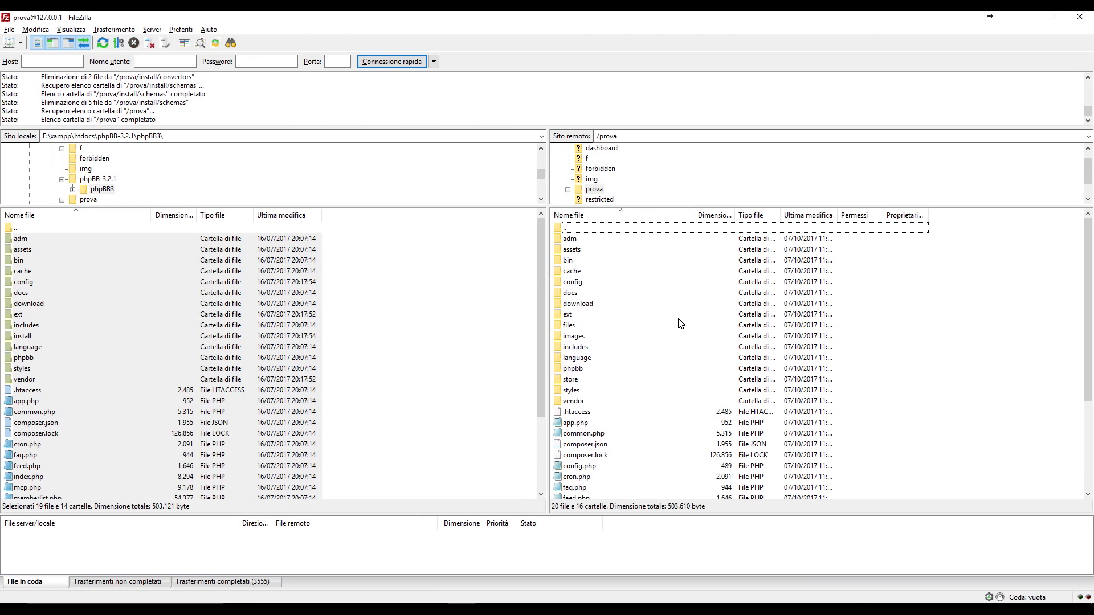
- Switch back to Chrome and load the board index at localhost/prova
click(416, 572)
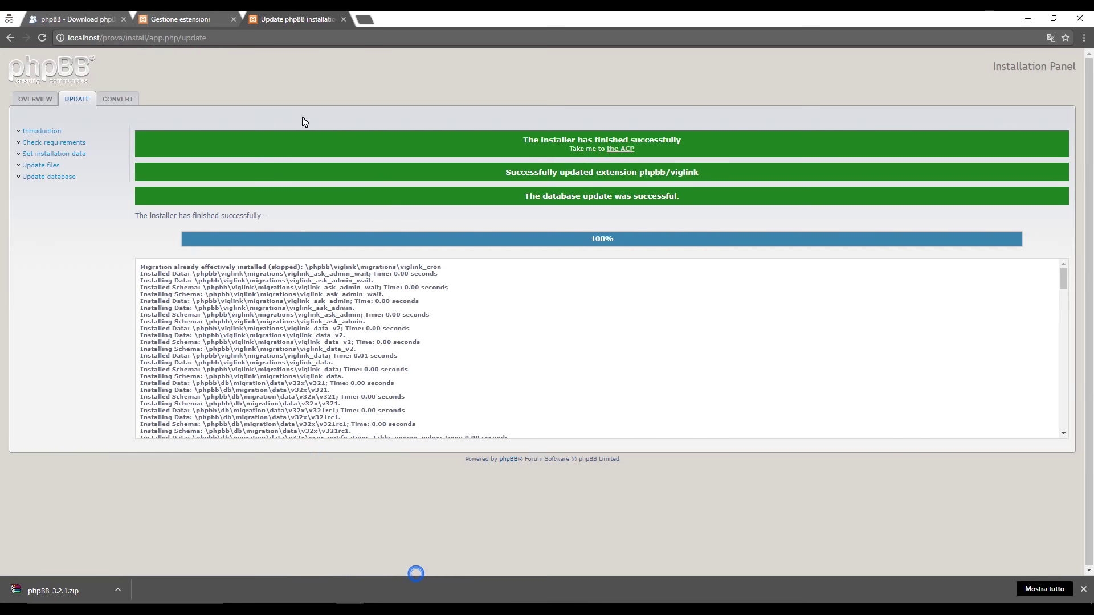
drag(127, 42, 510, 50)
key(BackSpace)
key(Return)
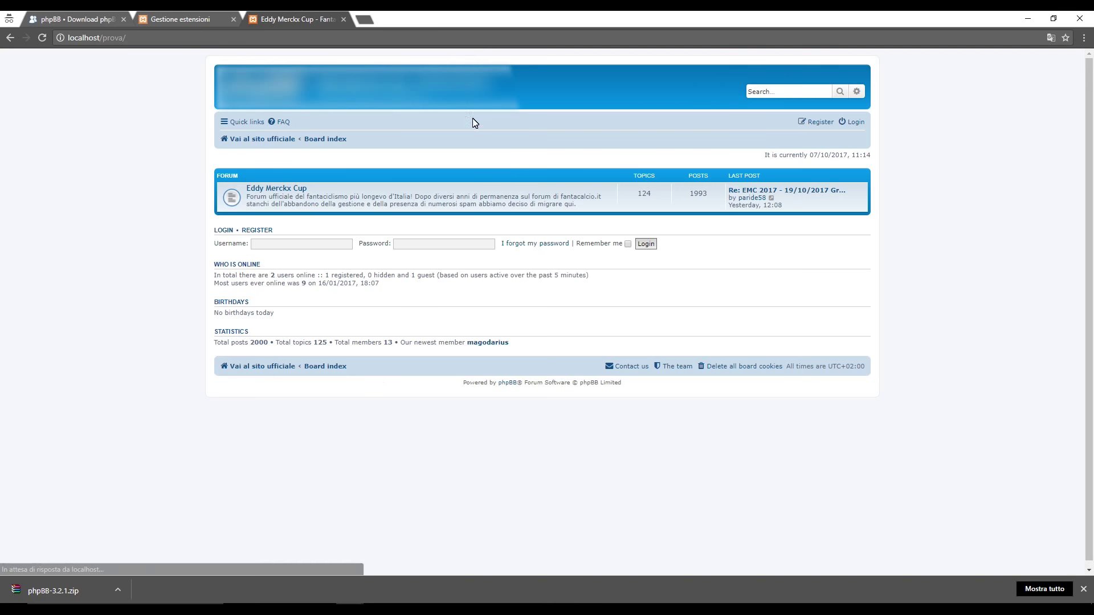
- Log in to the board with the administrator's username and password
click(323, 245)
text(ad)
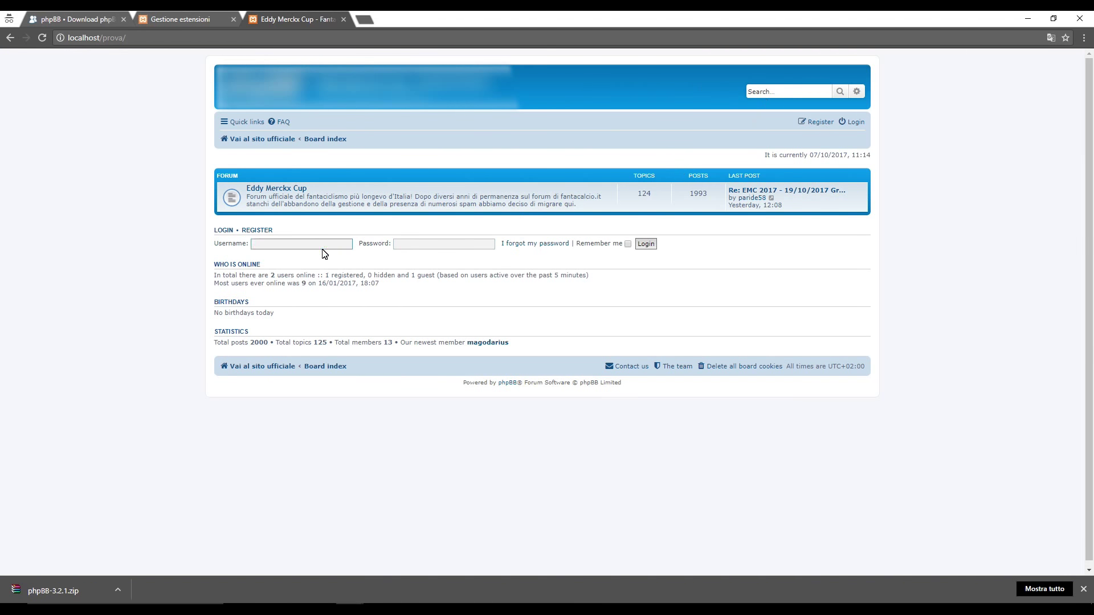
key(Tab)
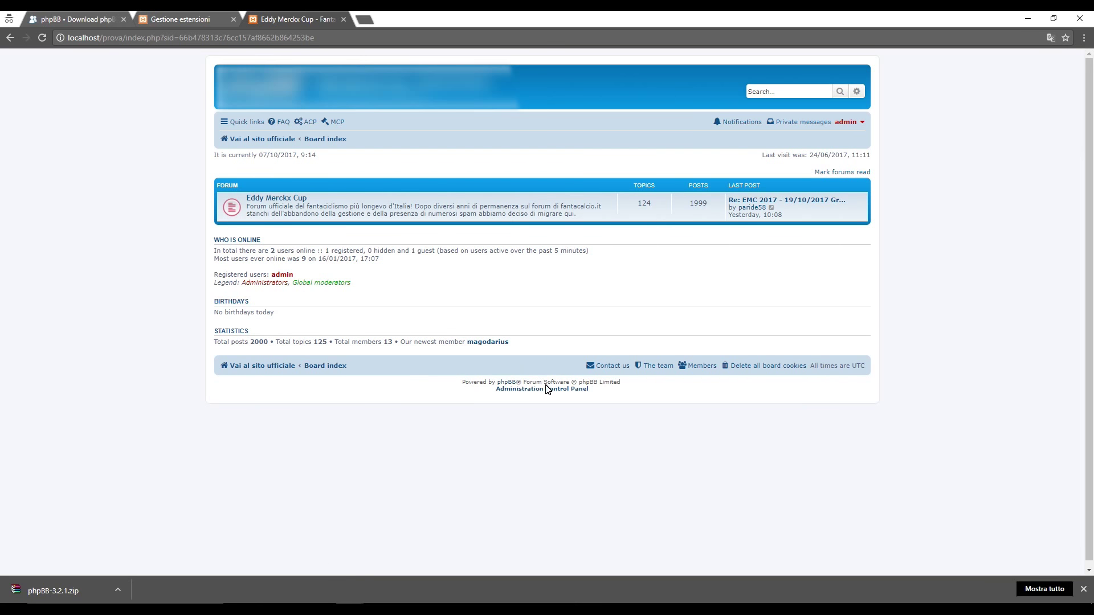
- Enter the Administration Control Panel by re-authenticating with the account password, and open the system version check
click(542, 385)
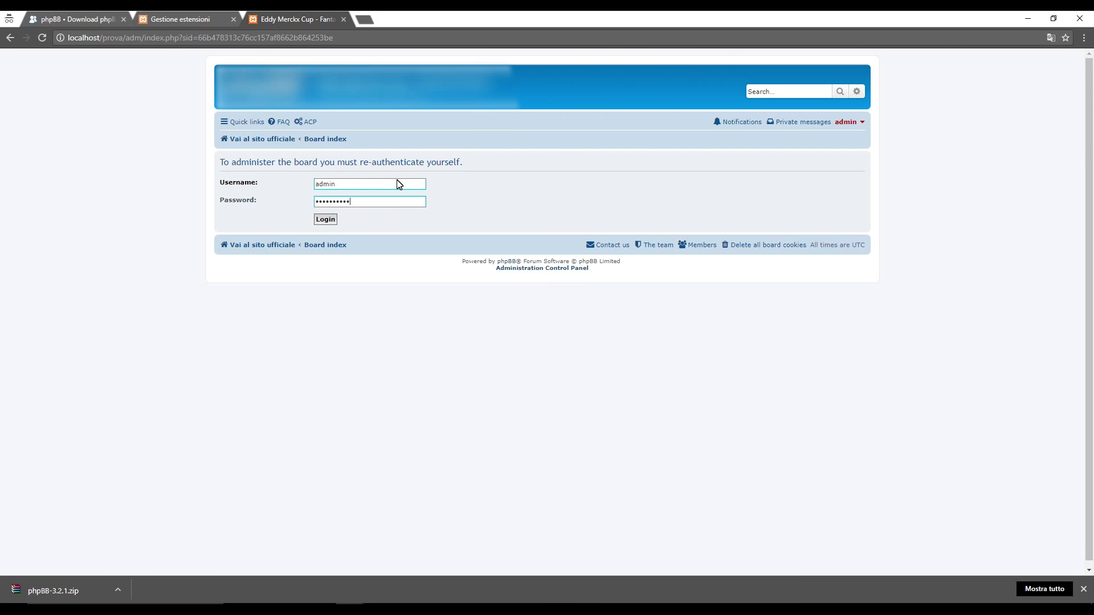
click(325, 220)
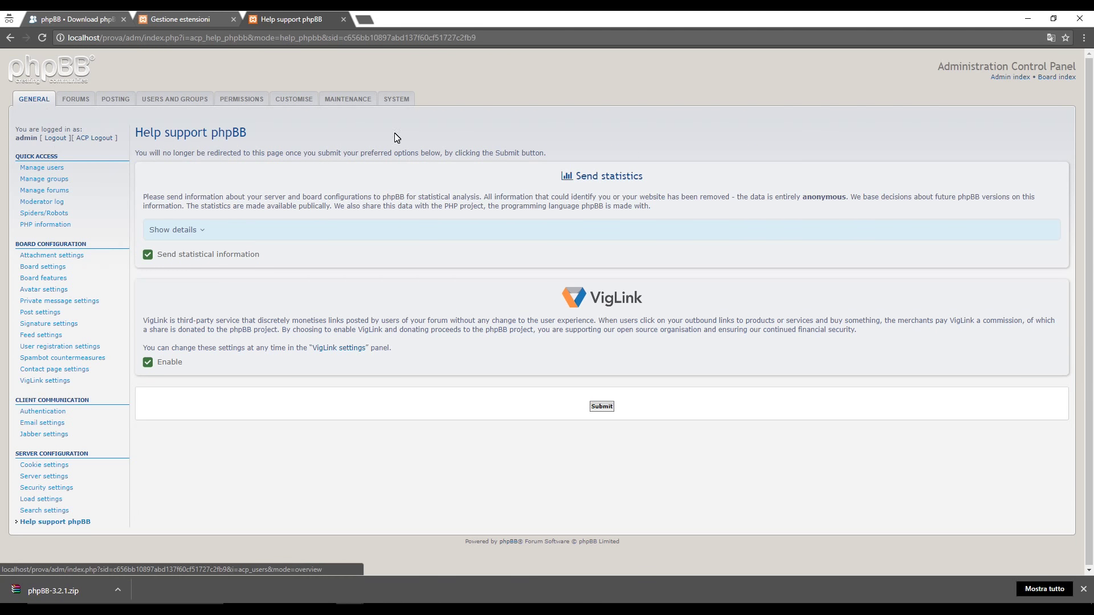
click(402, 99)
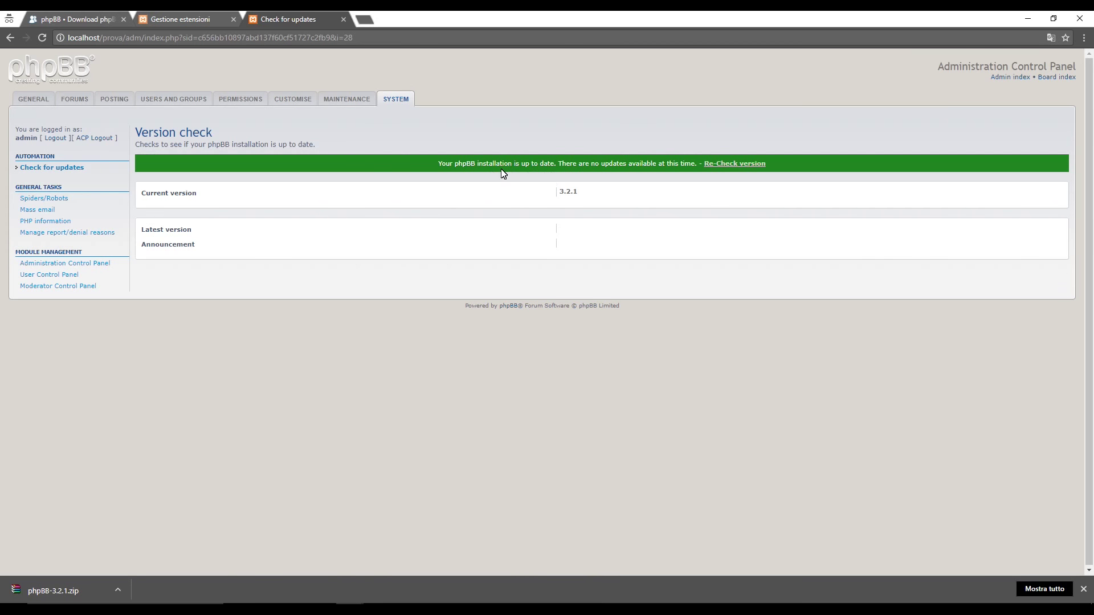